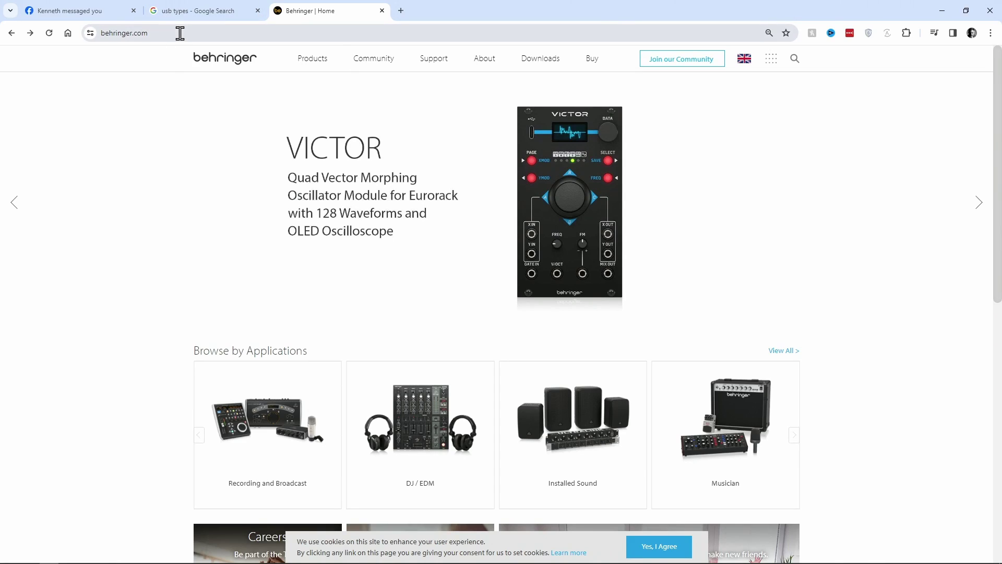
# Step: Filter Downloads to Mixers > Digital Stagebox Mixers > XR18, Software, USB audio drivers
pyautogui.click(548, 69)
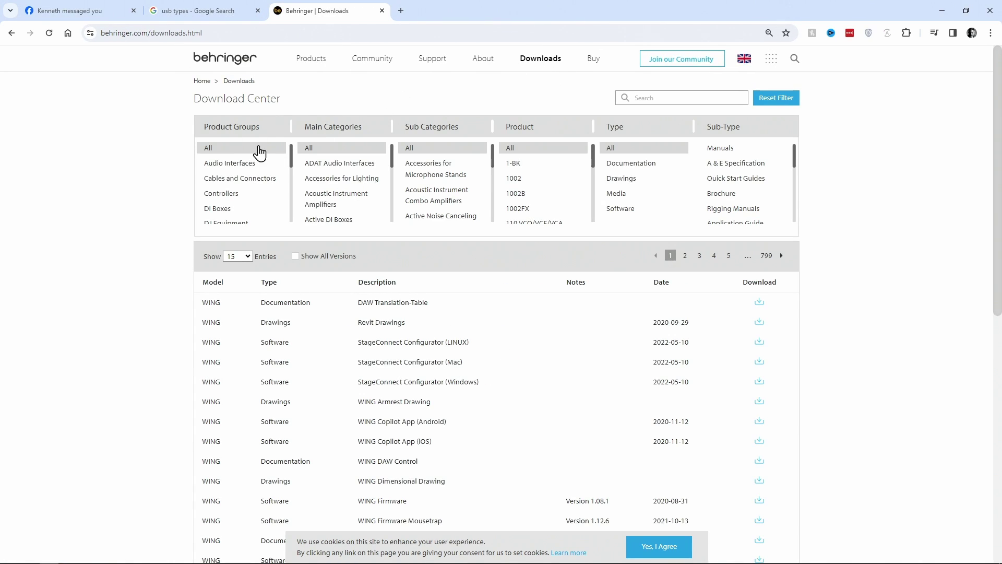
pyautogui.scroll(-3, 238, 199)
pyautogui.scroll(-5, 238, 198)
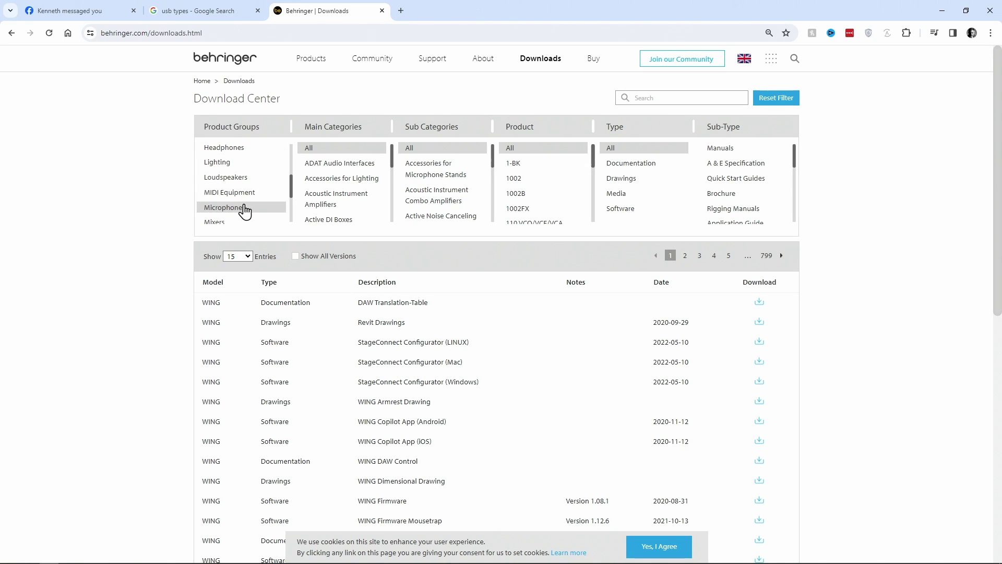
pyautogui.click(237, 171)
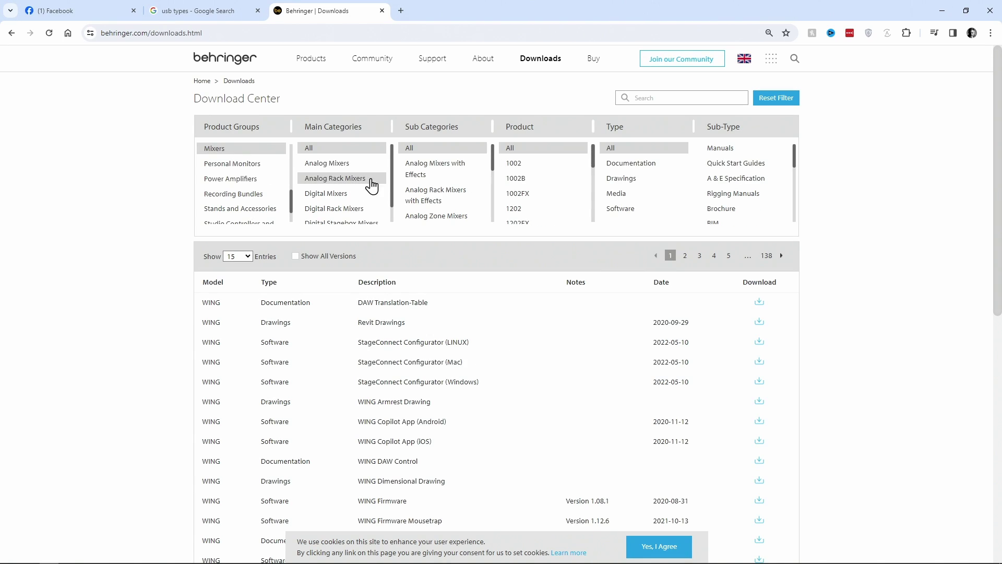
pyautogui.scroll(-1, 355, 186)
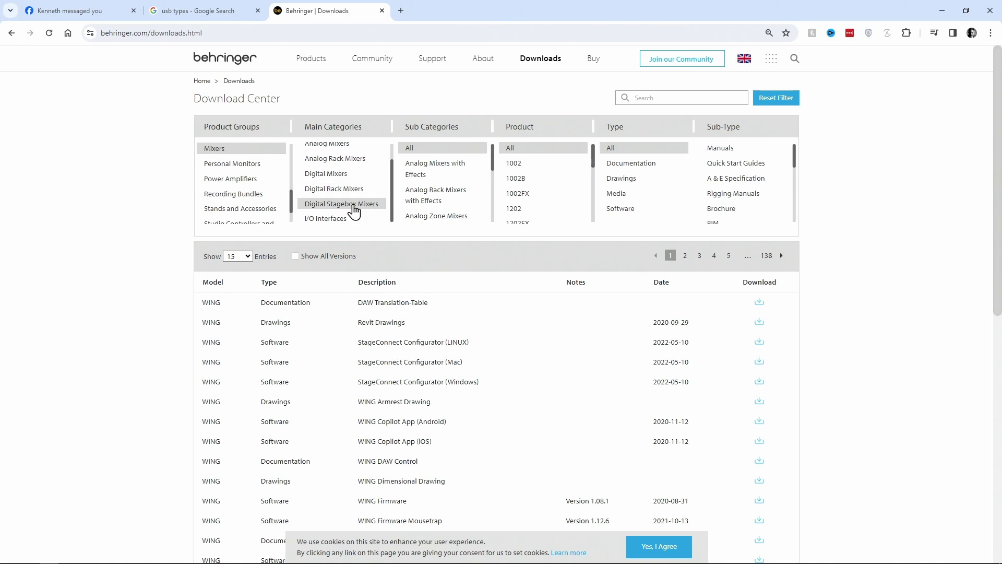
pyautogui.click(354, 209)
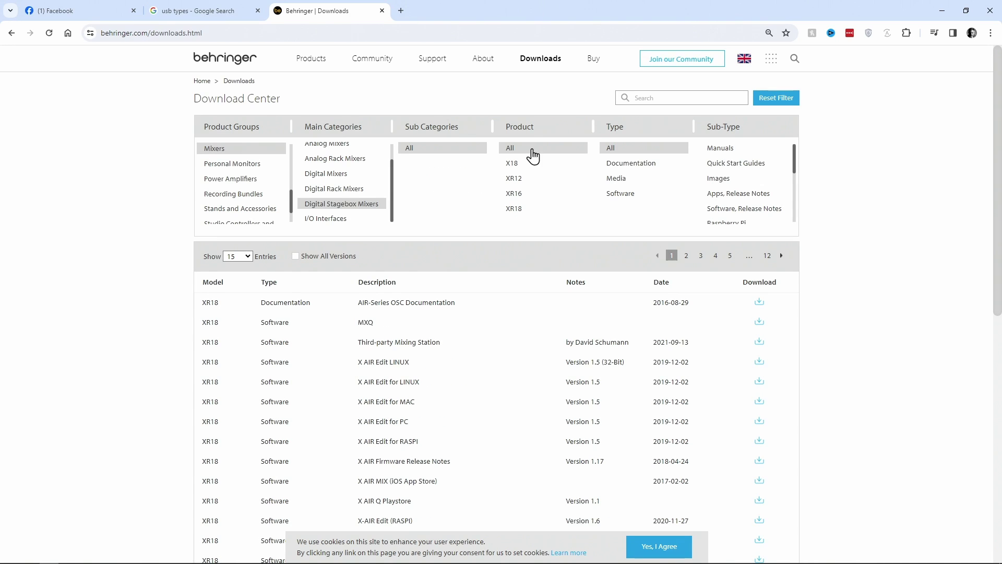
pyautogui.click(522, 210)
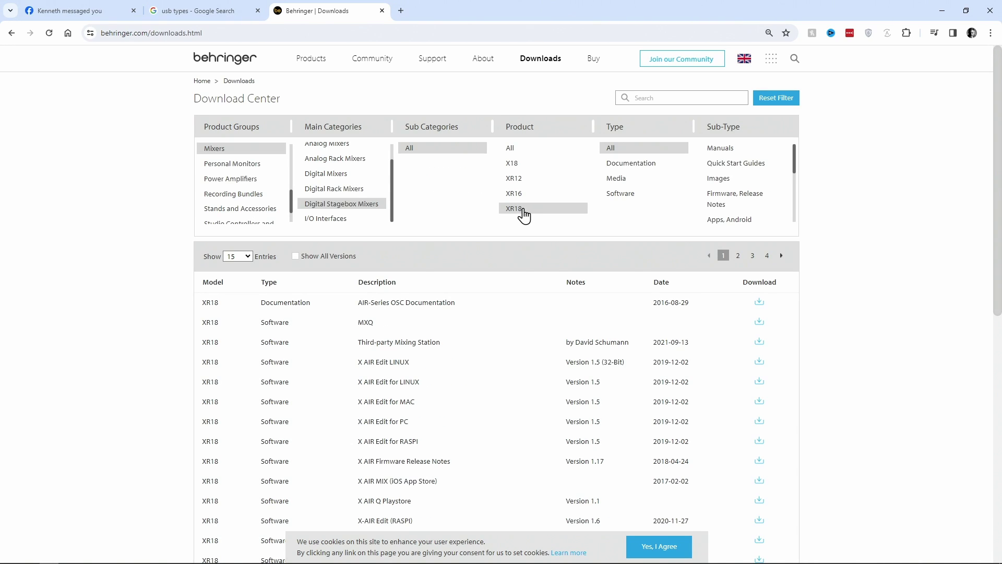
pyautogui.click(643, 204)
pyautogui.scroll(-3, 761, 179)
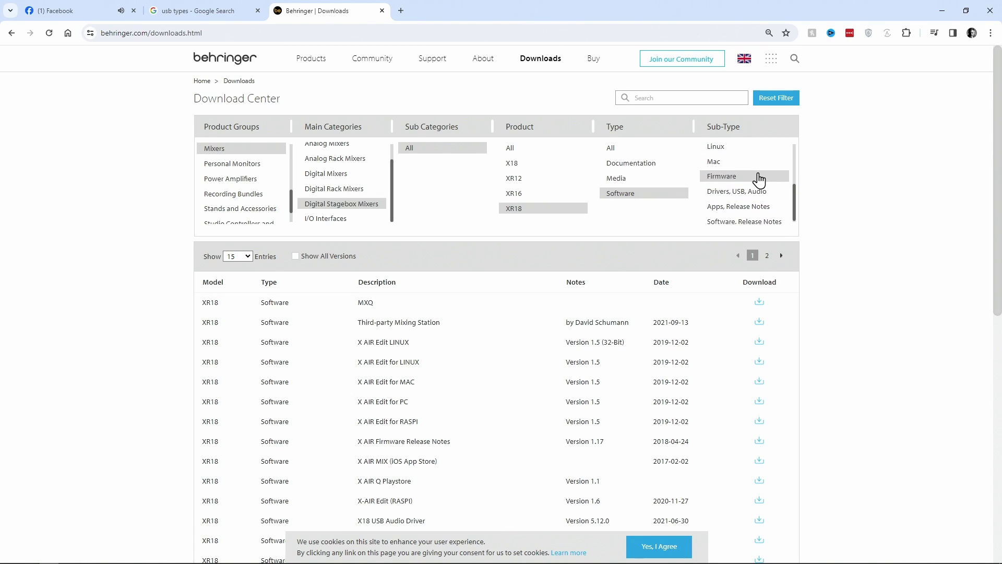
pyautogui.click(728, 192)
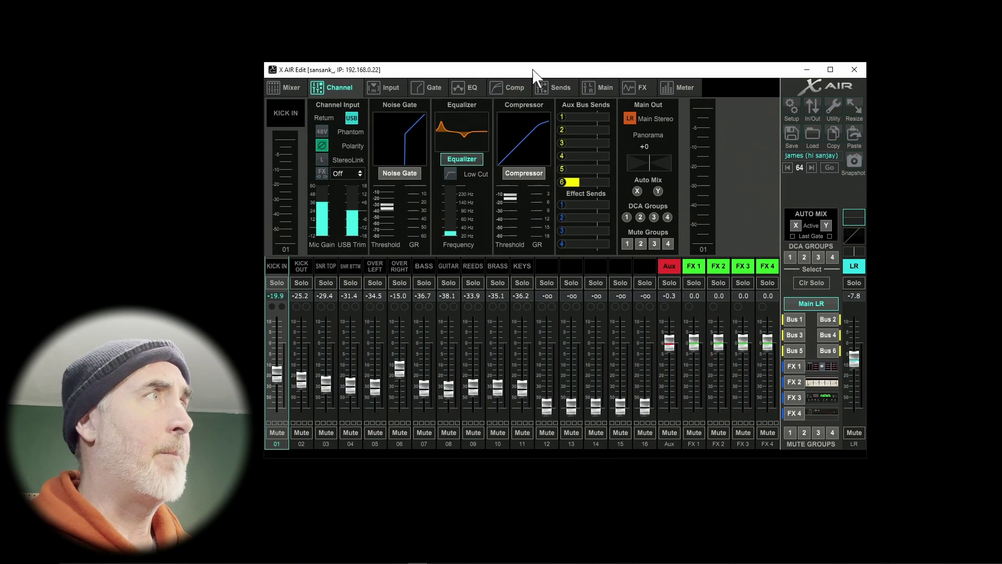
pyautogui.moveTo(526, 73); pyautogui.dragTo(531, 65)
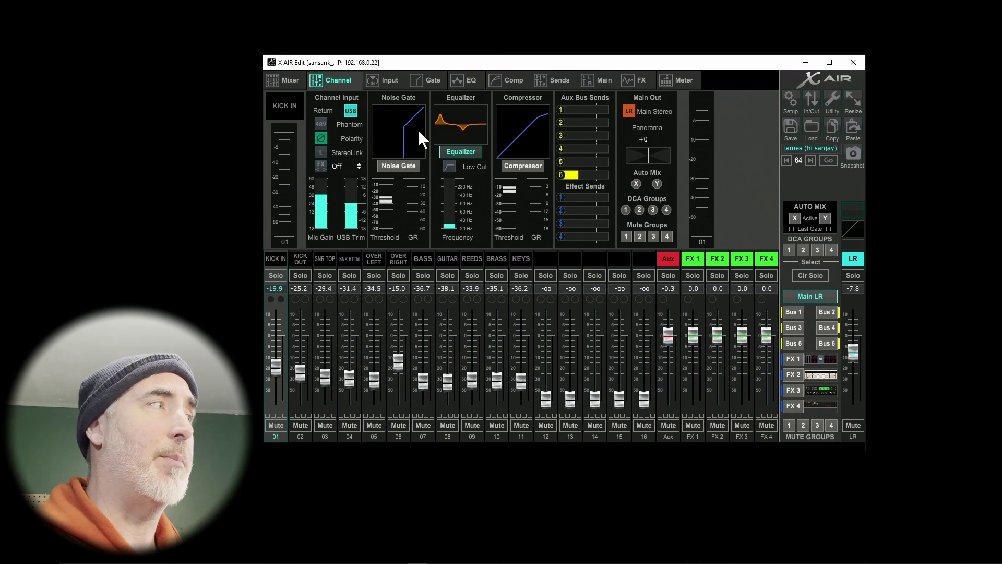
pyautogui.click(290, 80)
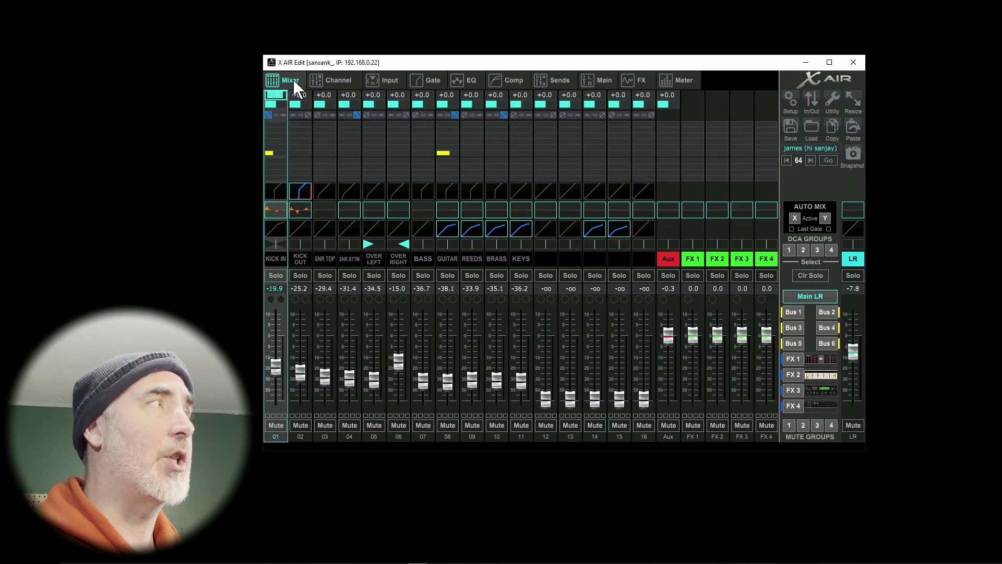
pyautogui.click(340, 79)
pyautogui.click(301, 256)
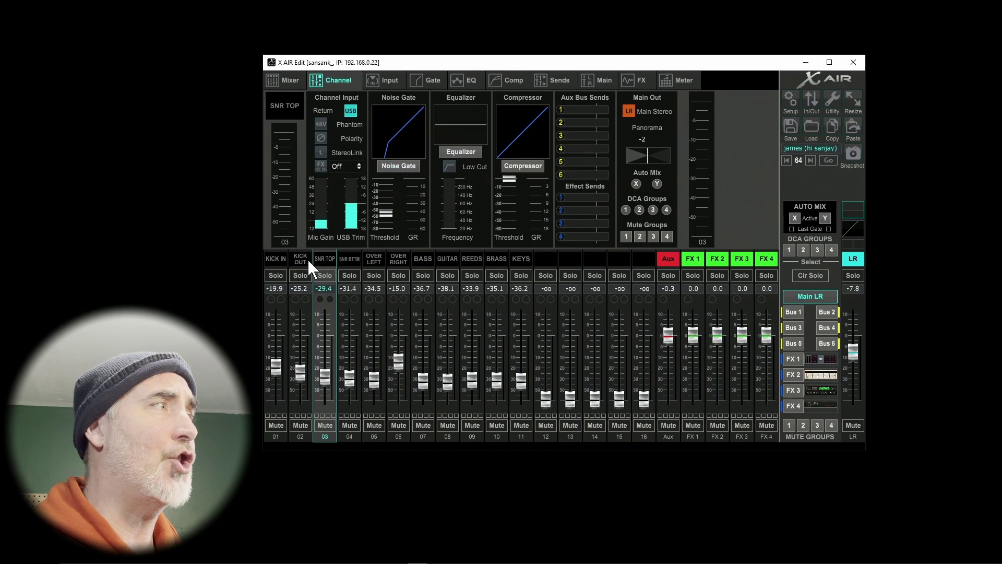
pyautogui.click(278, 256)
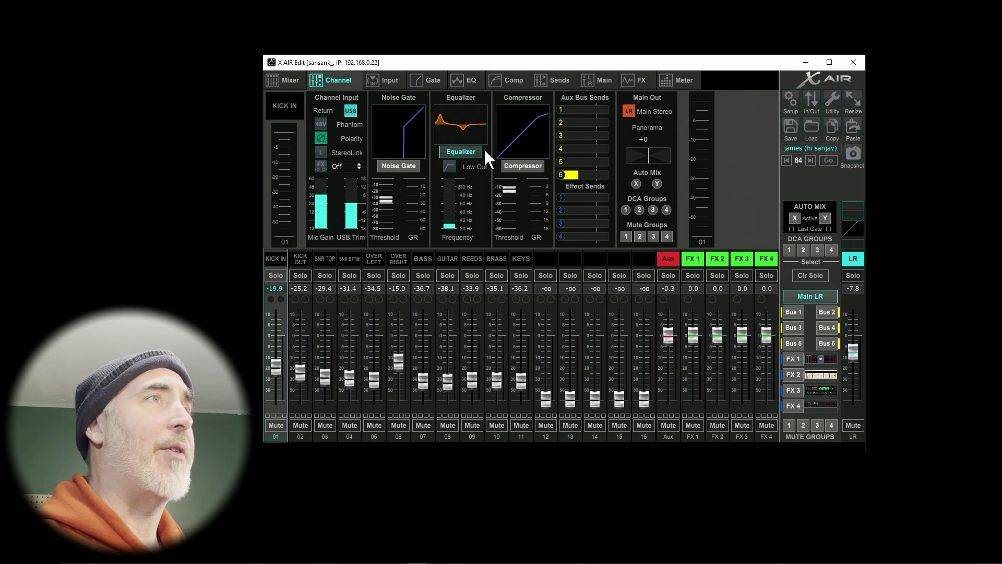
# Step: In the In/Out USB Returns tab, change Off (Analog) to Chn 1-16 and reposition the window
pyautogui.click(812, 99)
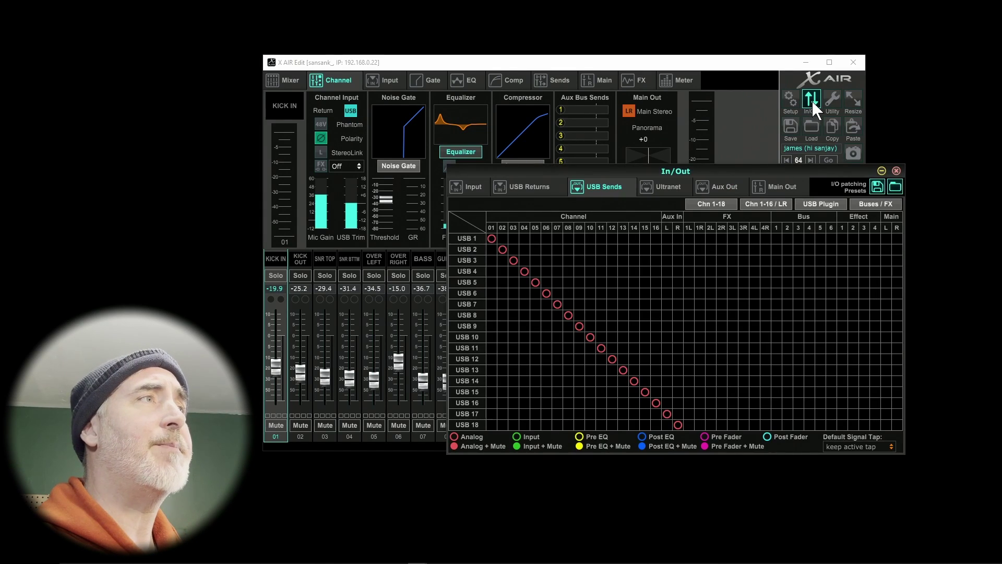
pyautogui.click(536, 190)
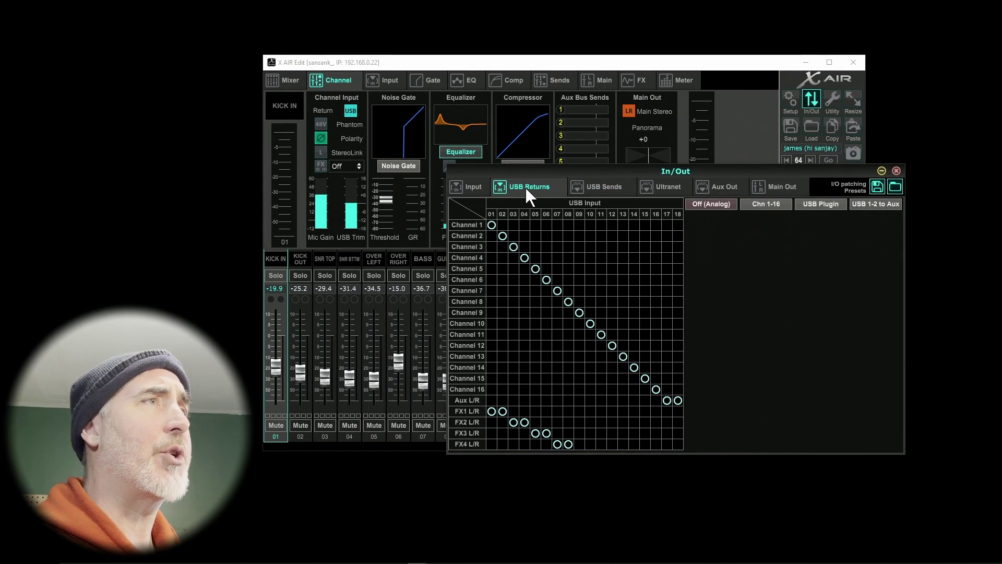
pyautogui.click(710, 204)
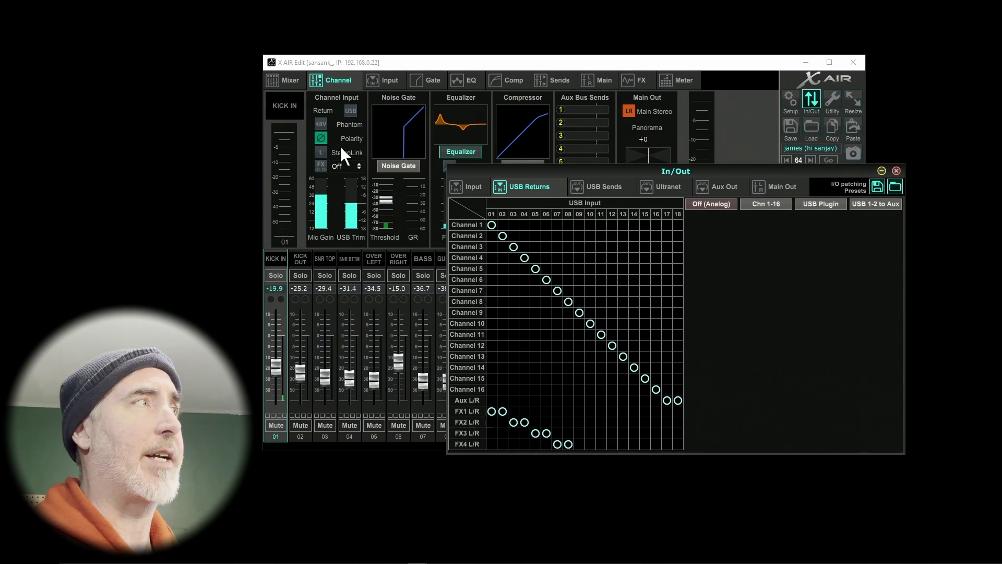
pyautogui.click(770, 202)
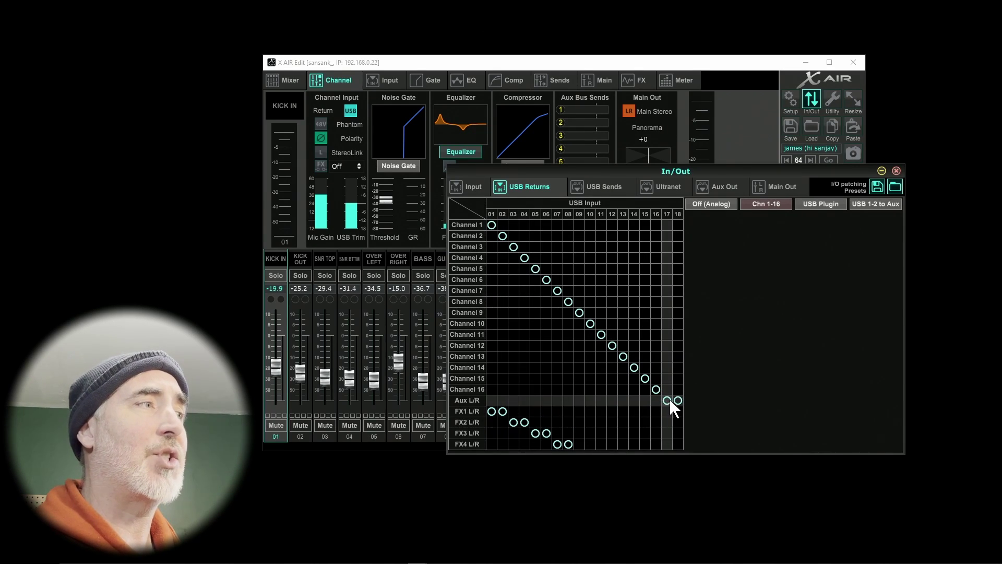
pyautogui.moveTo(760, 179); pyautogui.dragTo(476, 135)
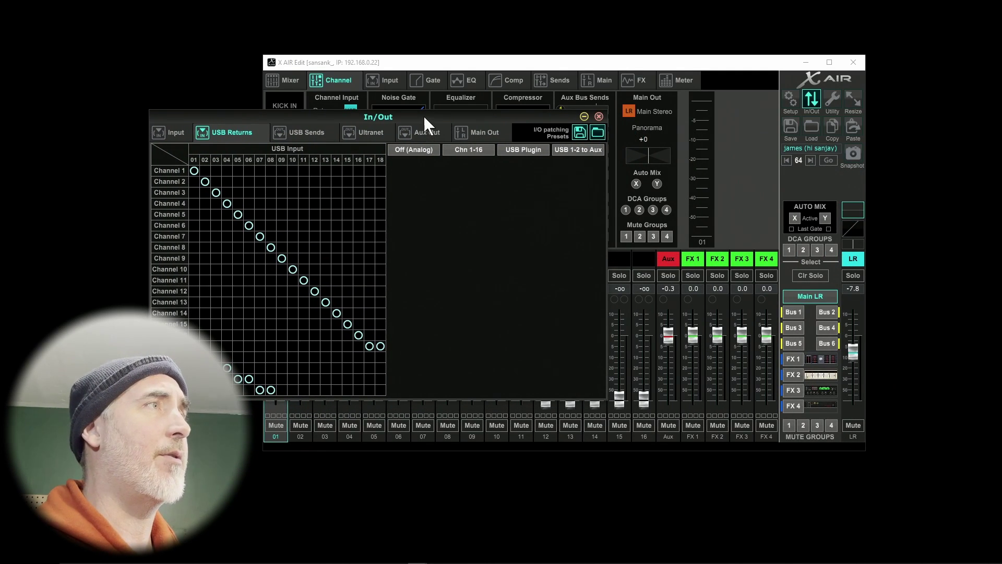
pyautogui.moveTo(425, 116); pyautogui.dragTo(617, 152)
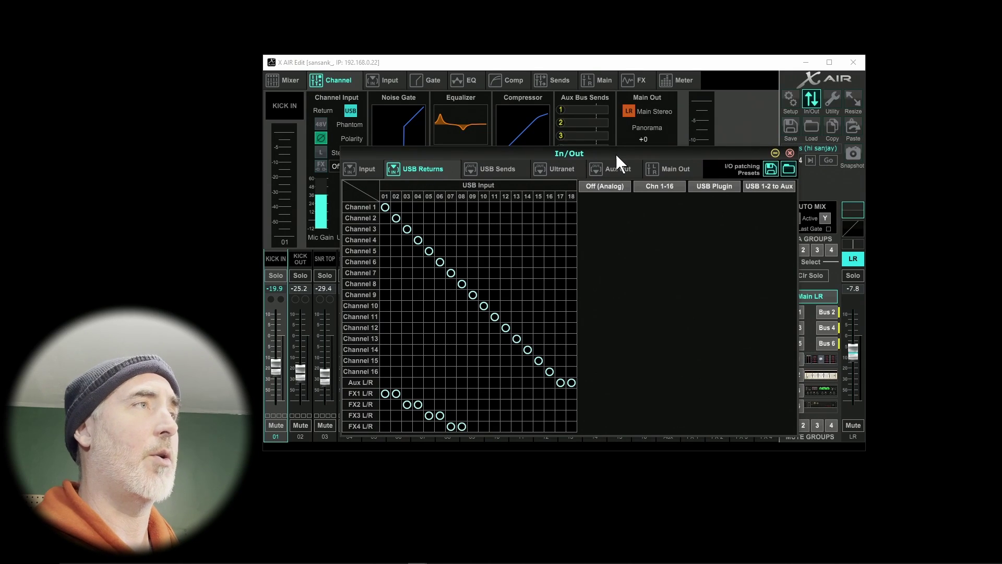
# Step: Try Chn 1-16 / LR on USB Sends, revert to Chn 1-18, and close the In/Out window
pyautogui.click(504, 172)
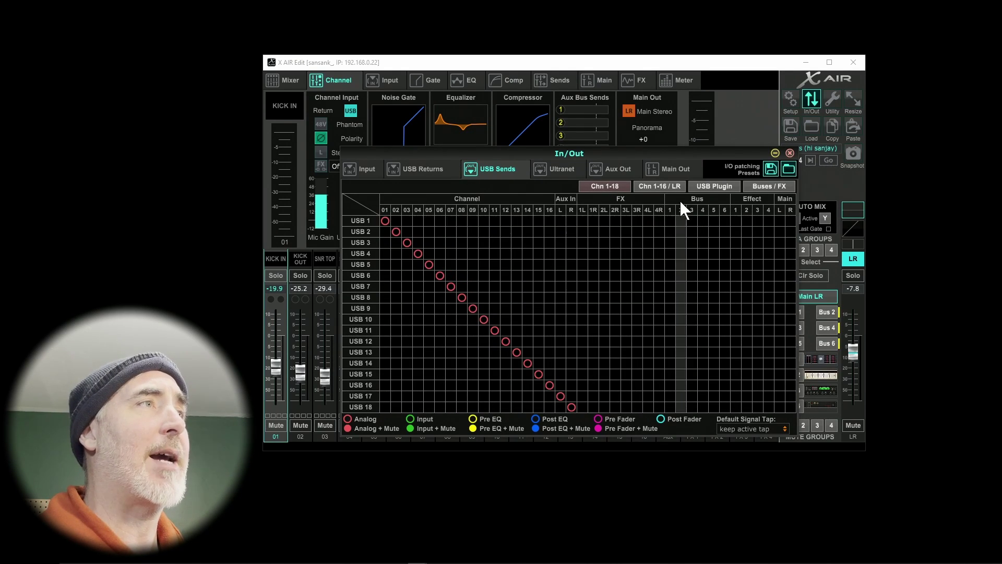
pyautogui.click(667, 184)
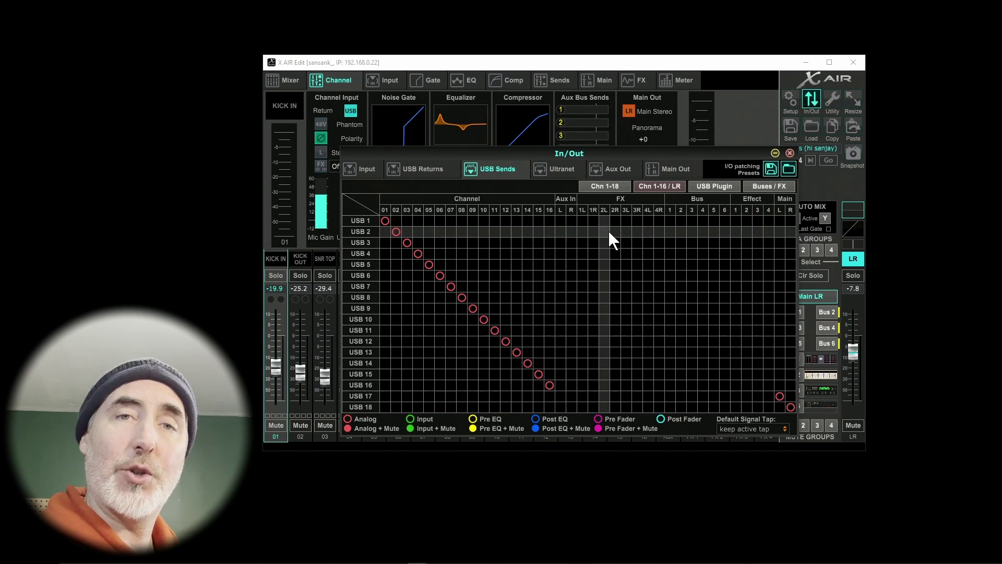
pyautogui.click(604, 185)
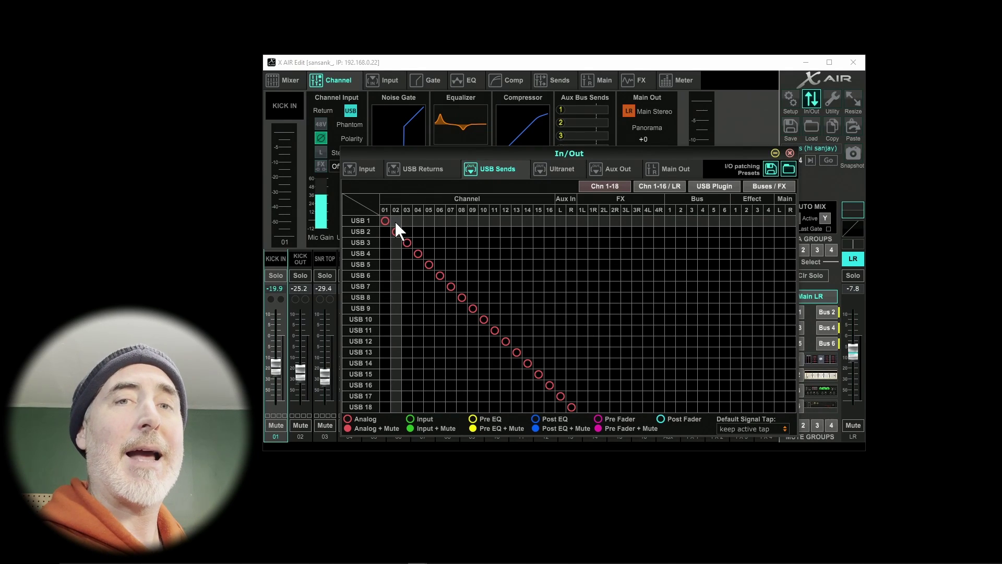
pyautogui.click(789, 153)
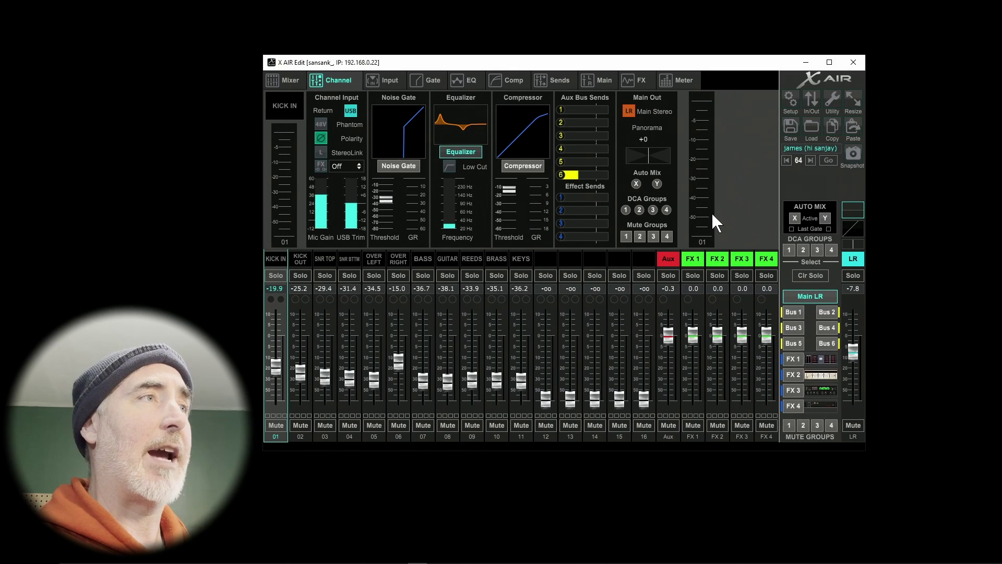
# Step: In REAPER Preferences, set the audio system to ASIO with the X-AIR ASIO Driver
pyautogui.hotkey('alt', 'Tab')
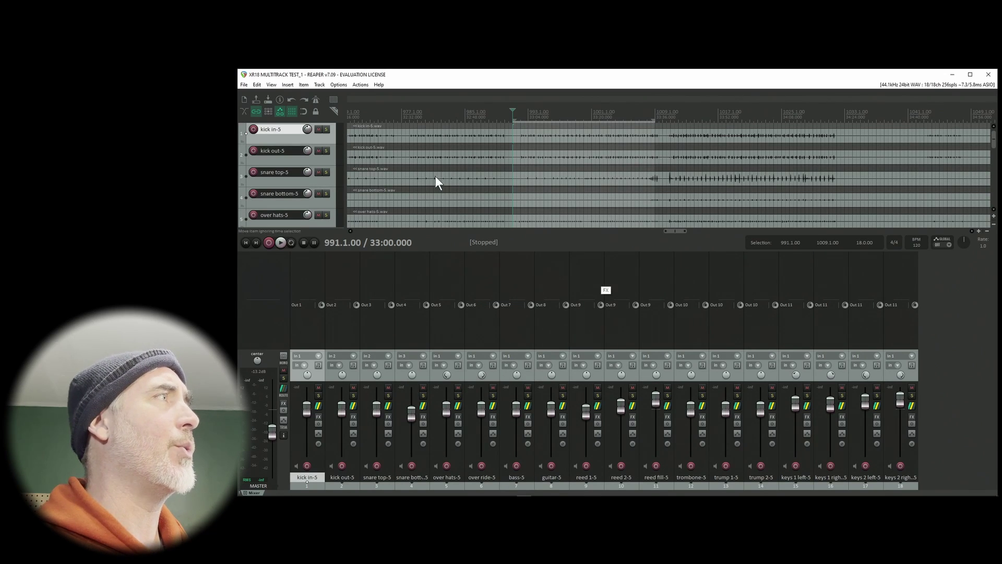
pyautogui.click(339, 85)
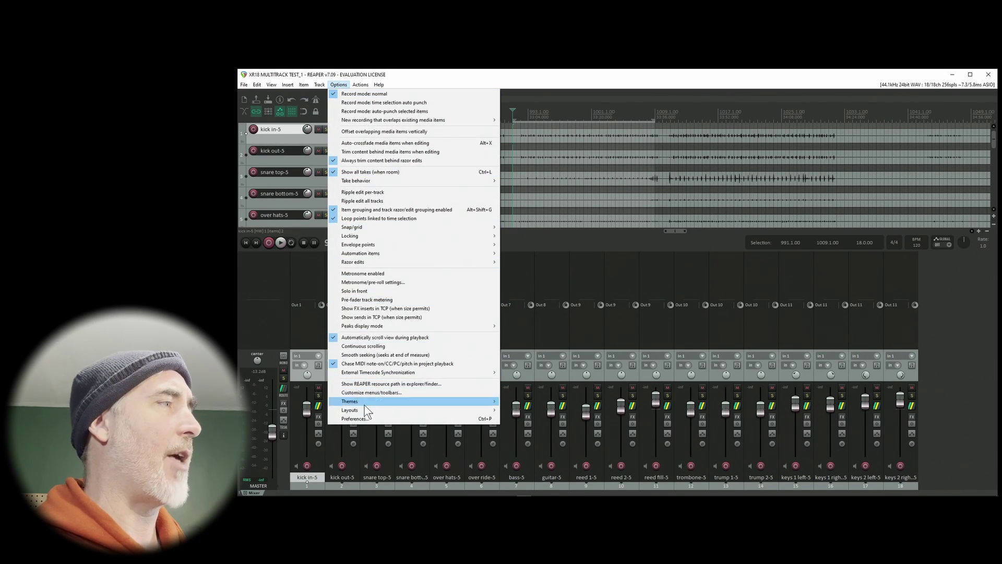
pyautogui.click(362, 418)
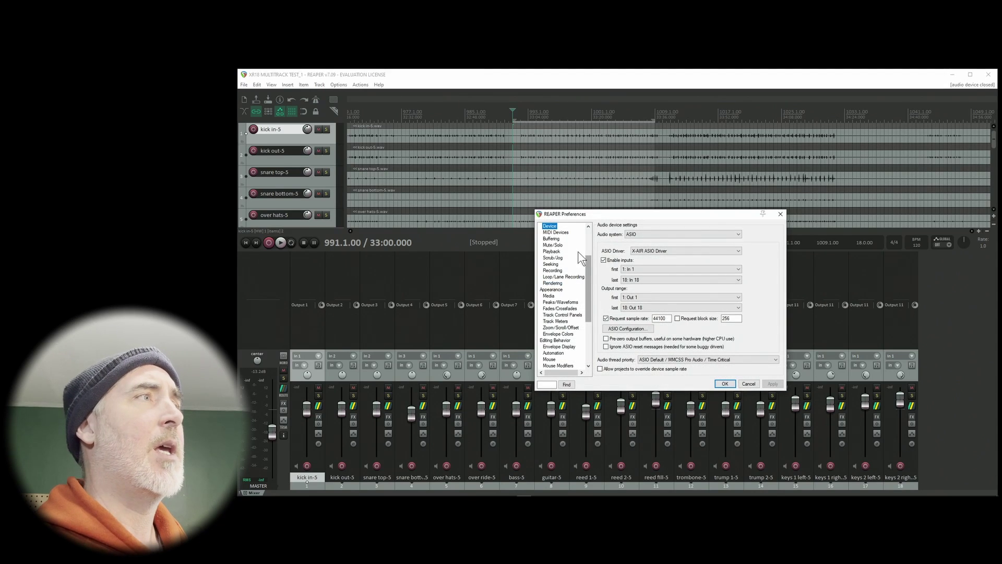
pyautogui.moveTo(588, 262); pyautogui.dragTo(584, 252)
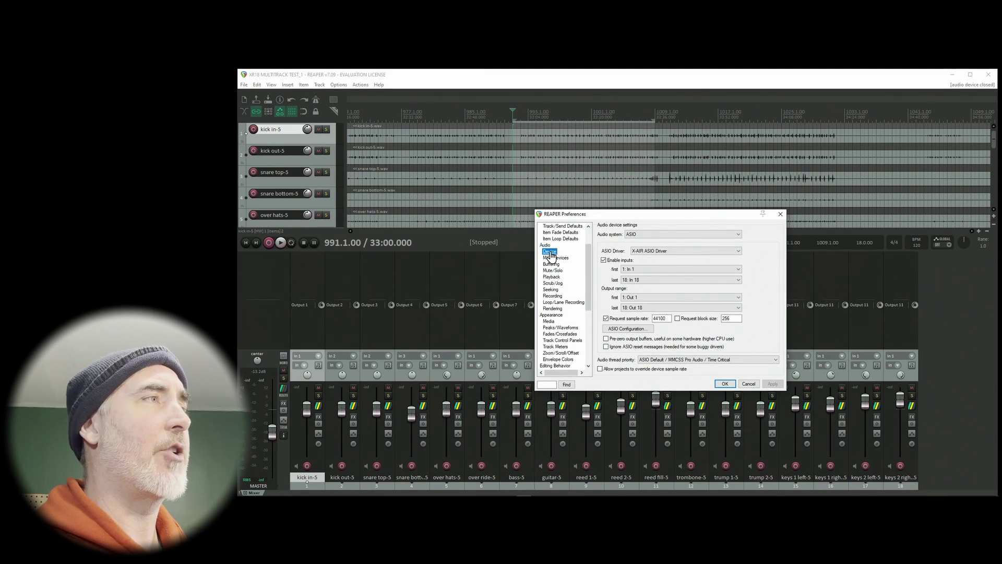
pyautogui.click(659, 234)
pyautogui.click(659, 234)
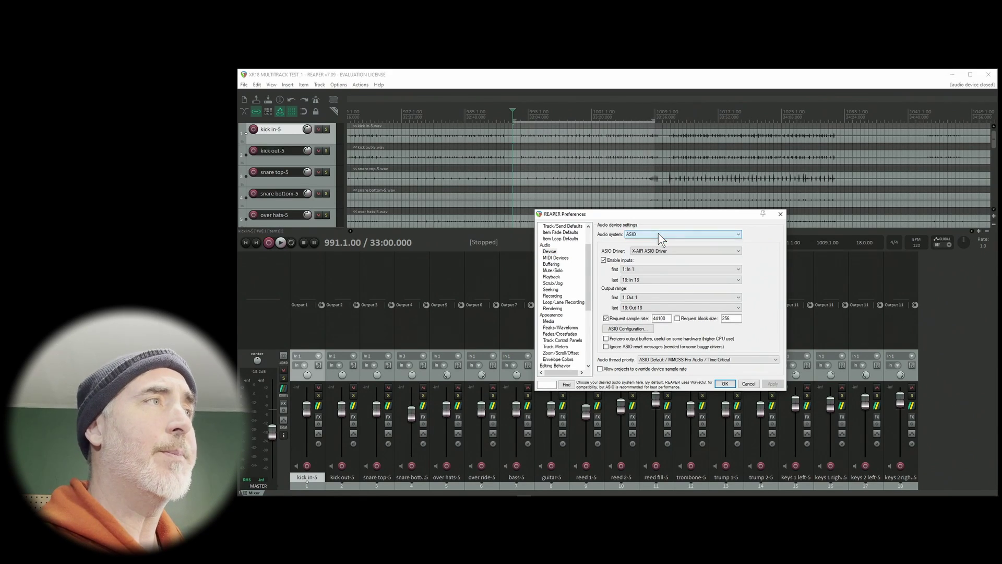
pyautogui.click(663, 251)
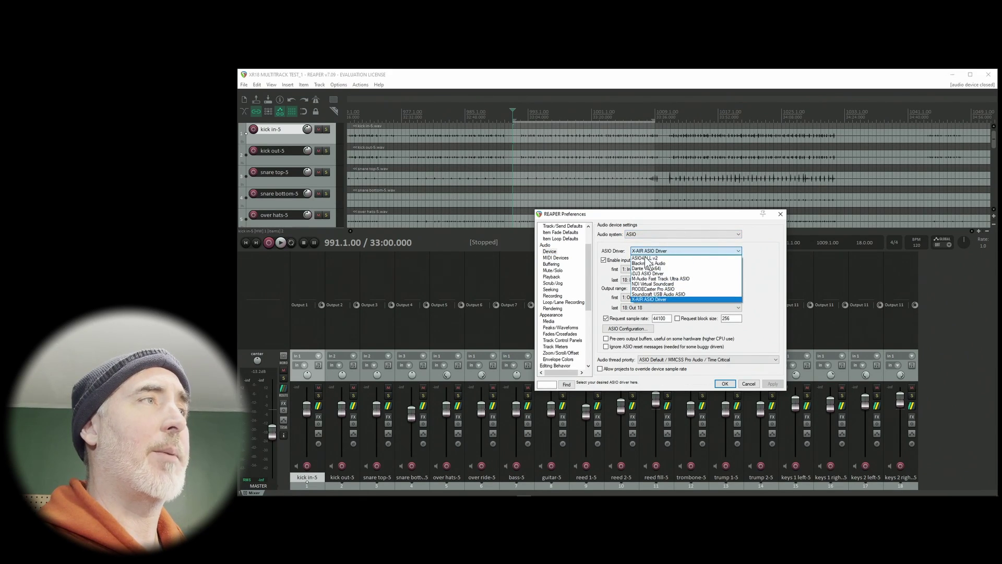
pyautogui.click(646, 299)
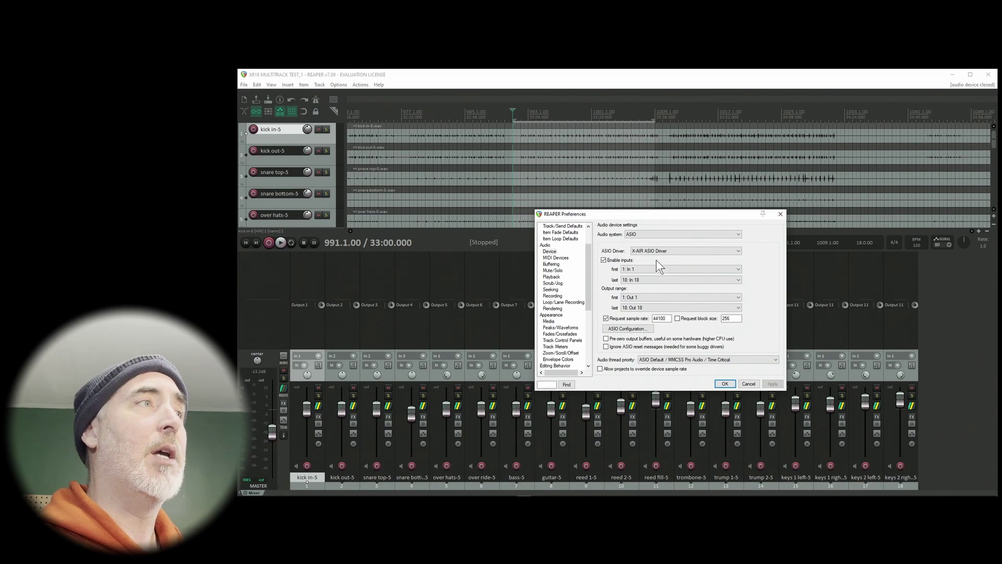
# Step: Set the input range to In 1–In 18 and the output range to Out 1–Out 18
pyautogui.click(656, 268)
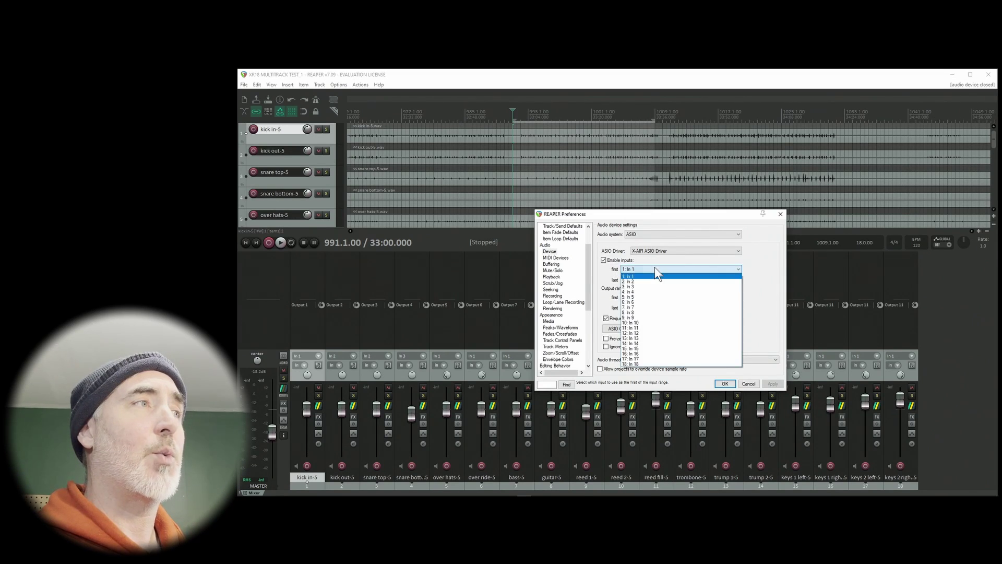
pyautogui.click(655, 267)
pyautogui.click(640, 278)
pyautogui.click(640, 281)
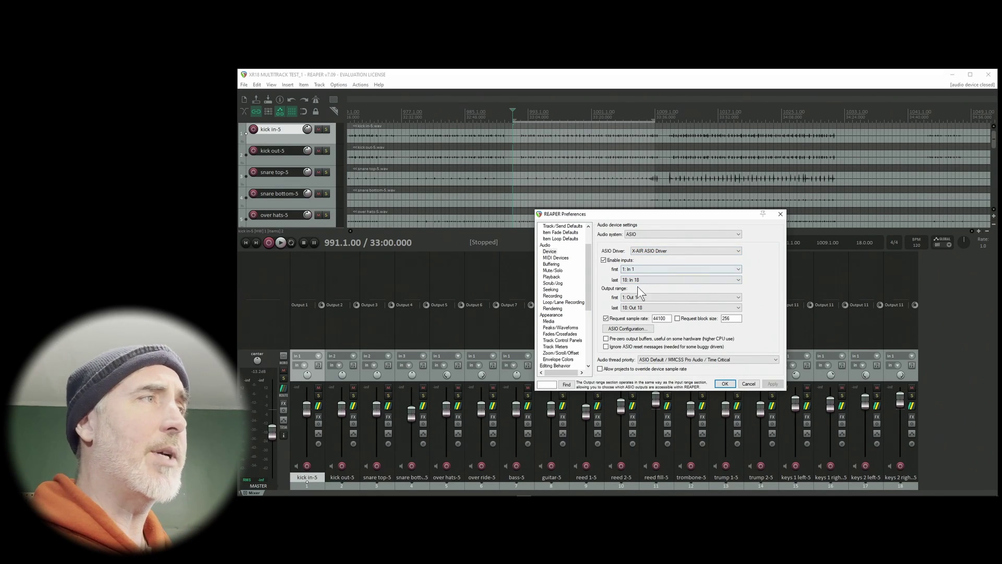
pyautogui.click(647, 296)
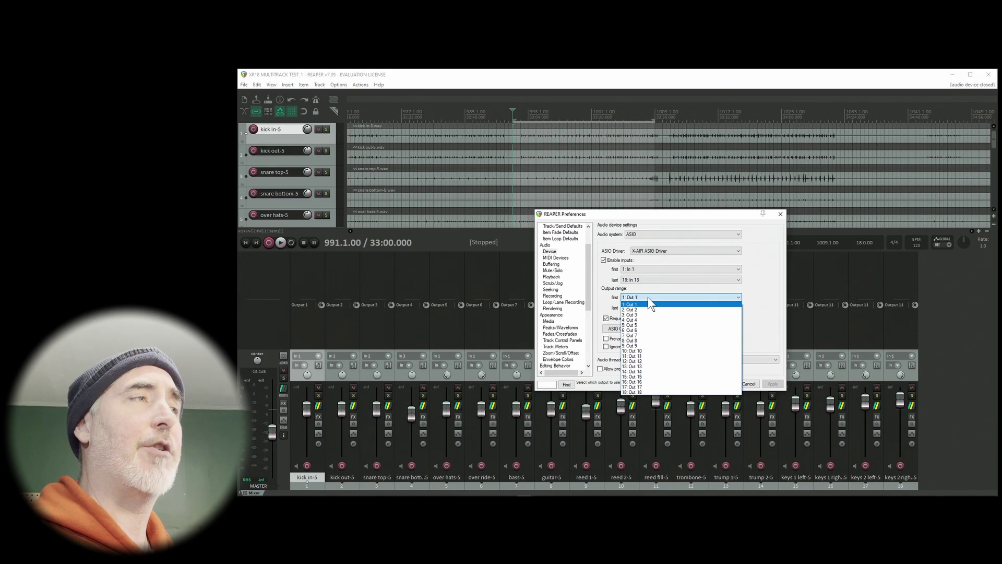
pyautogui.click(648, 298)
pyautogui.click(637, 306)
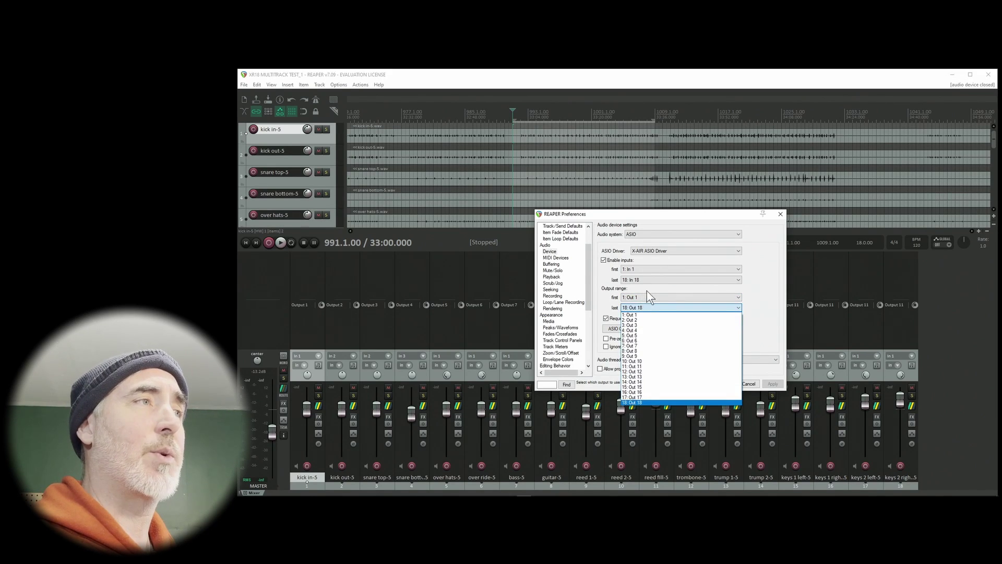
pyautogui.click(647, 290)
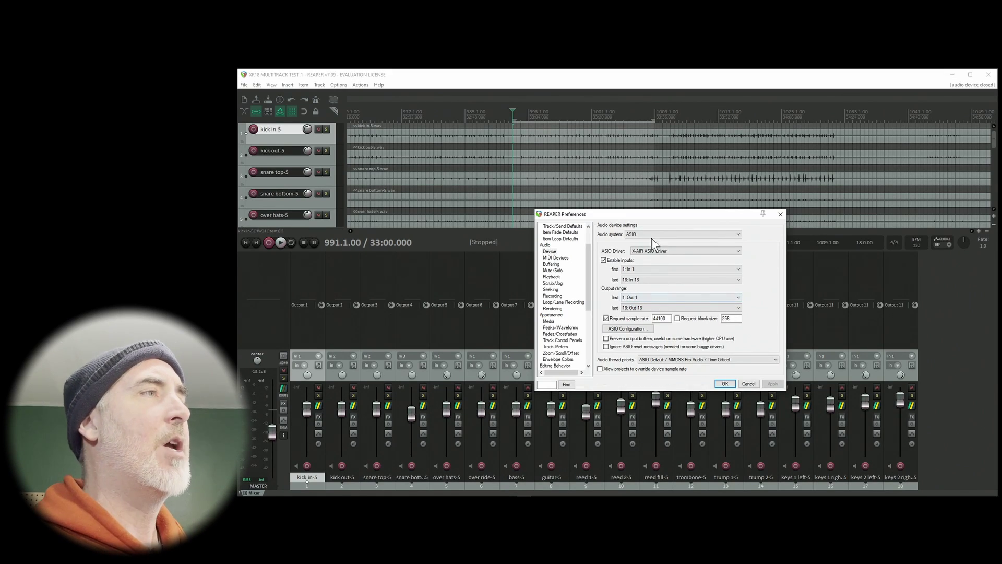
# Step: Confirm the X-AIR ASIO device settings with OK and close Preferences
pyautogui.click(725, 384)
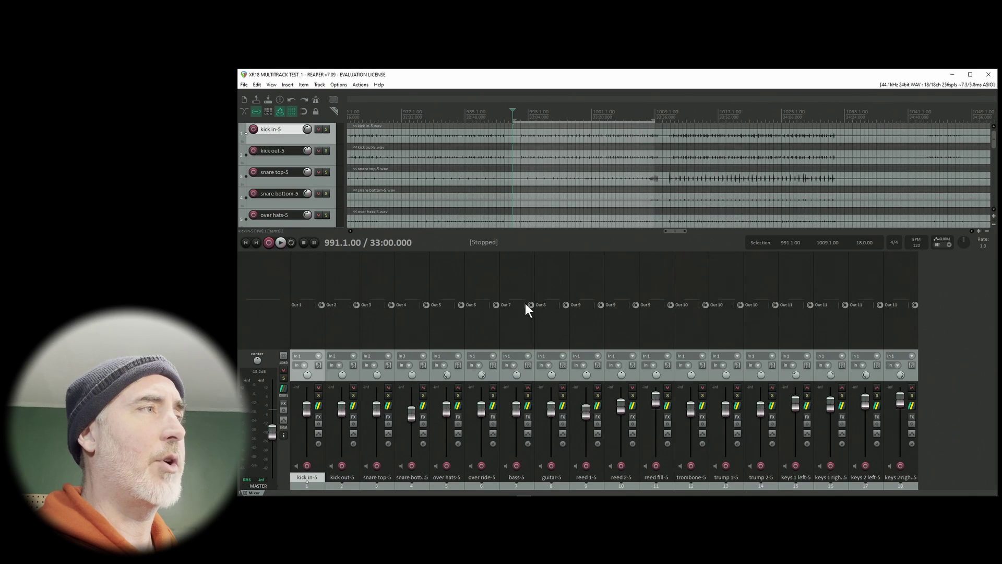
pyautogui.click(304, 323)
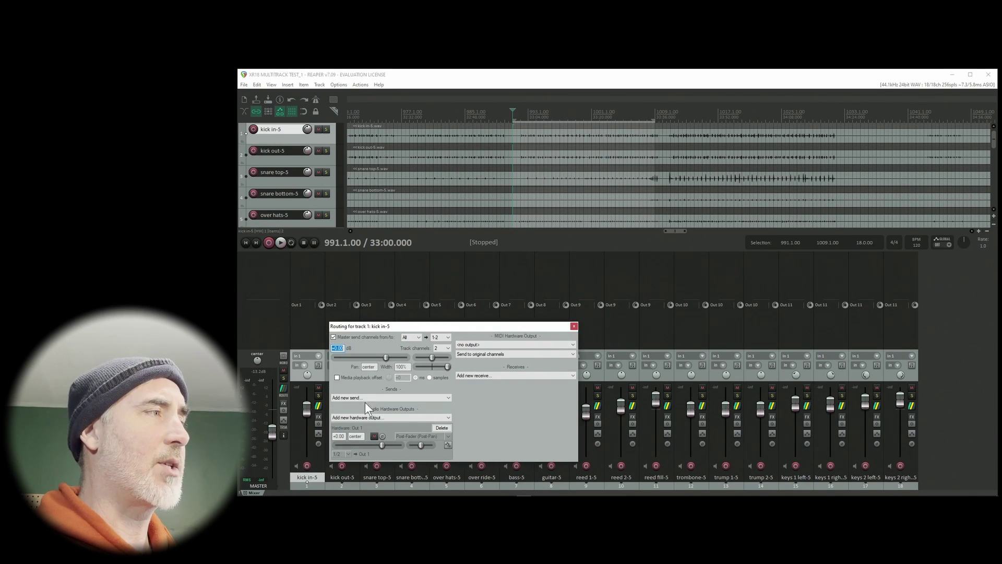
pyautogui.click(349, 417)
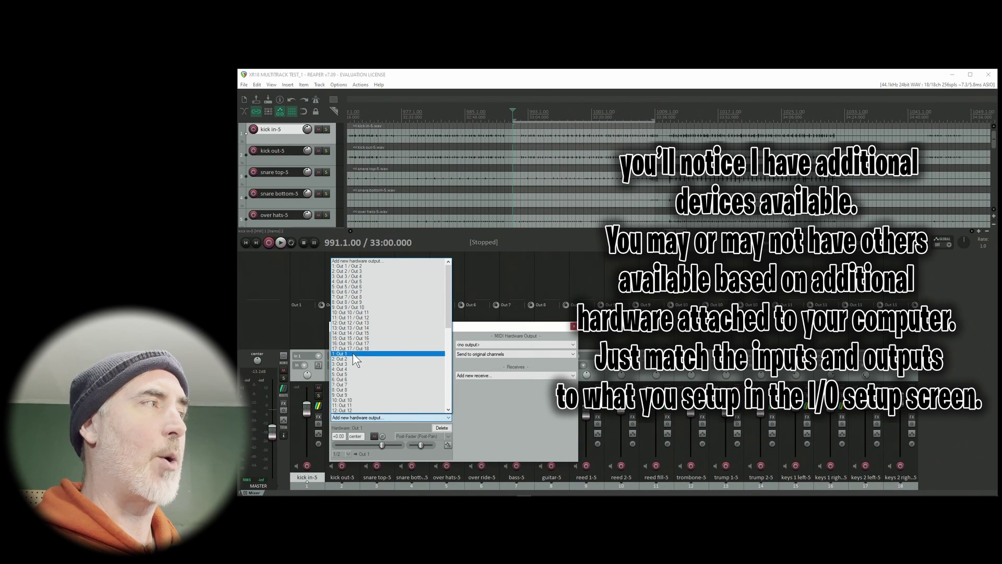
pyautogui.click(331, 325)
pyautogui.click(339, 312)
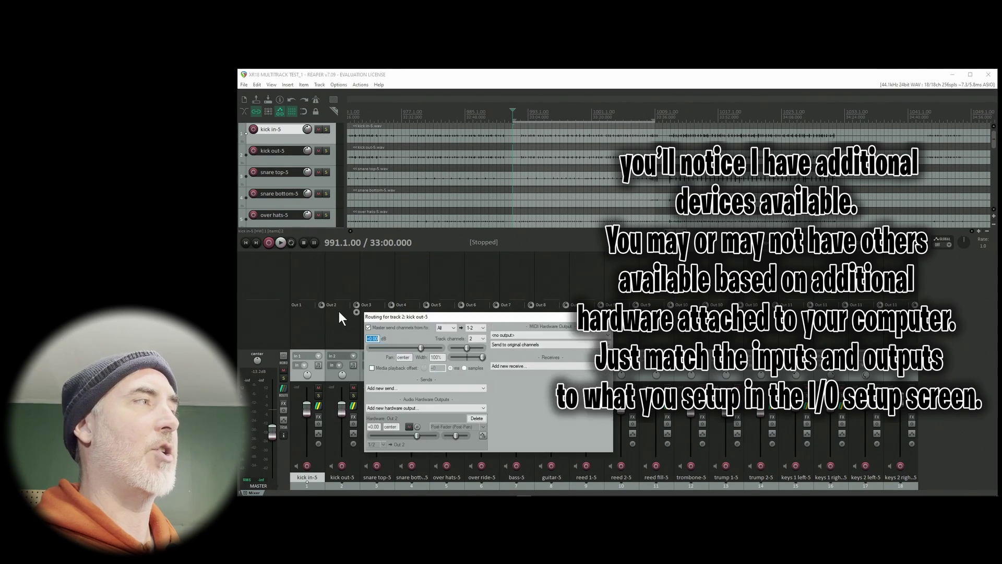
pyautogui.click(337, 312)
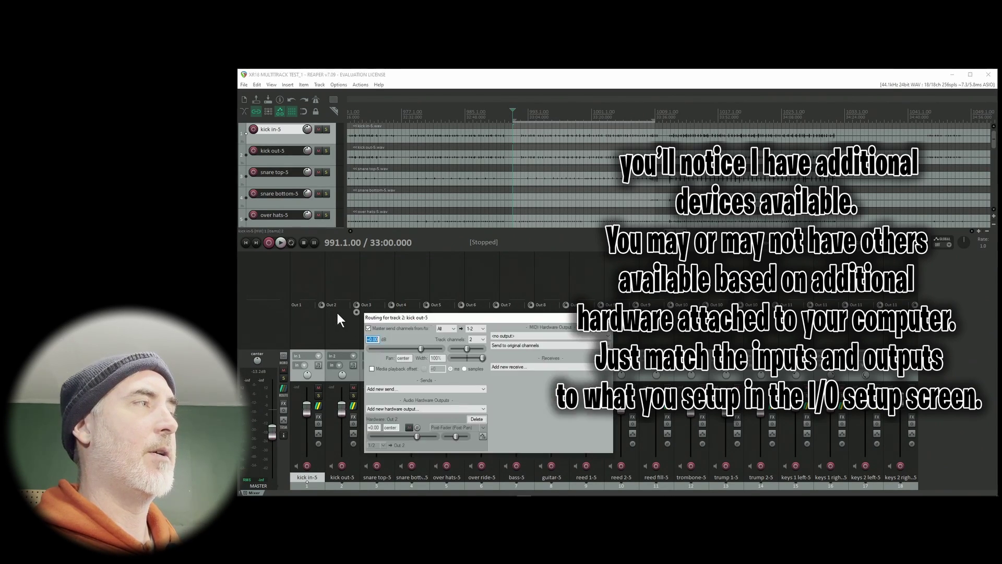
pyautogui.click(392, 409)
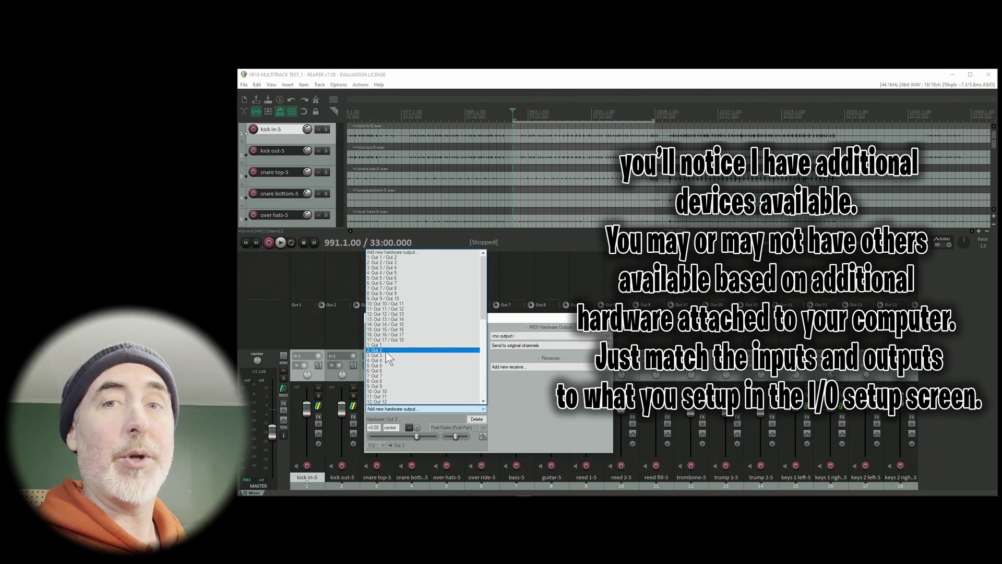
pyautogui.click(333, 333)
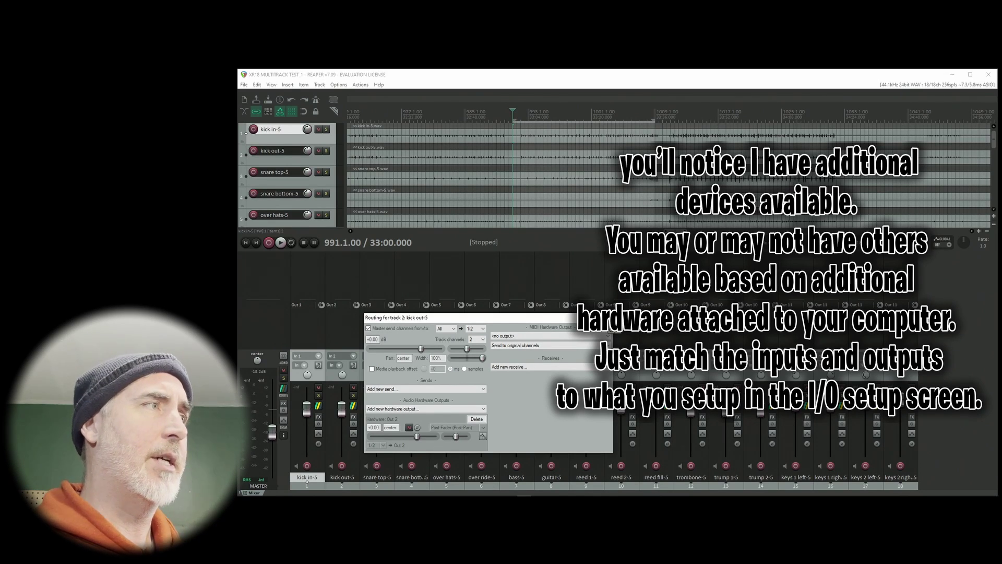
pyautogui.click(614, 331)
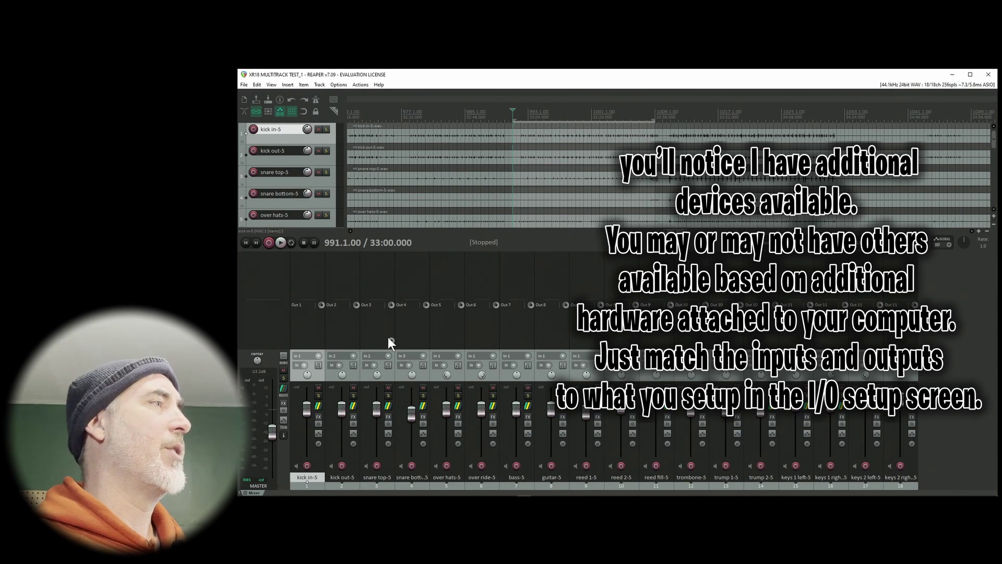
pyautogui.click(318, 355)
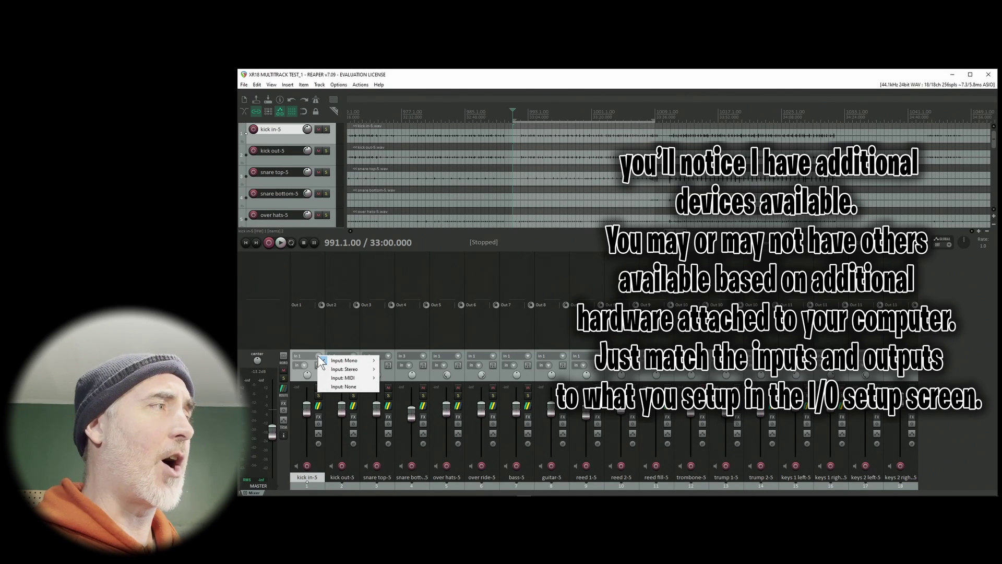
pyautogui.moveTo(326, 361)
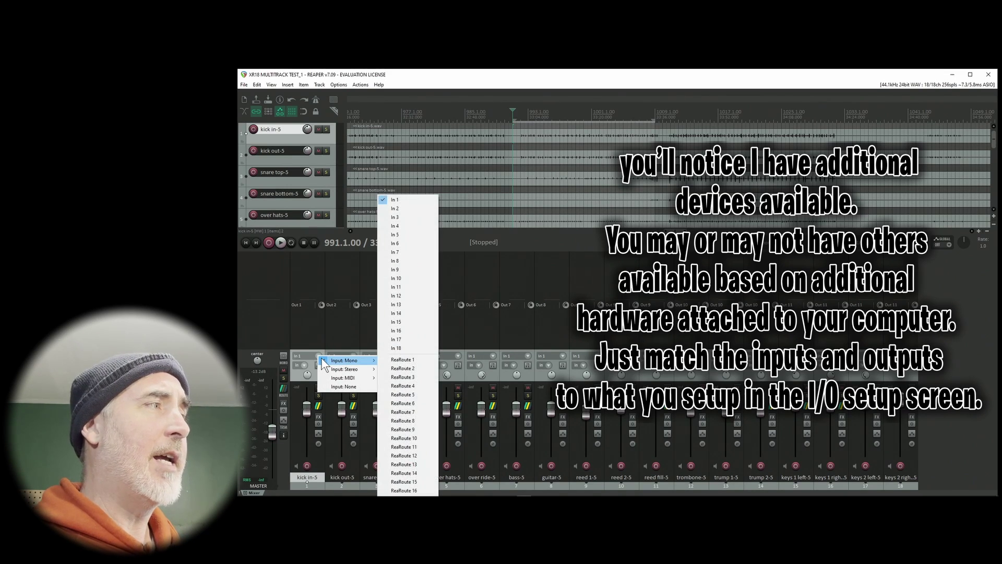
pyautogui.click(309, 332)
pyautogui.click(575, 336)
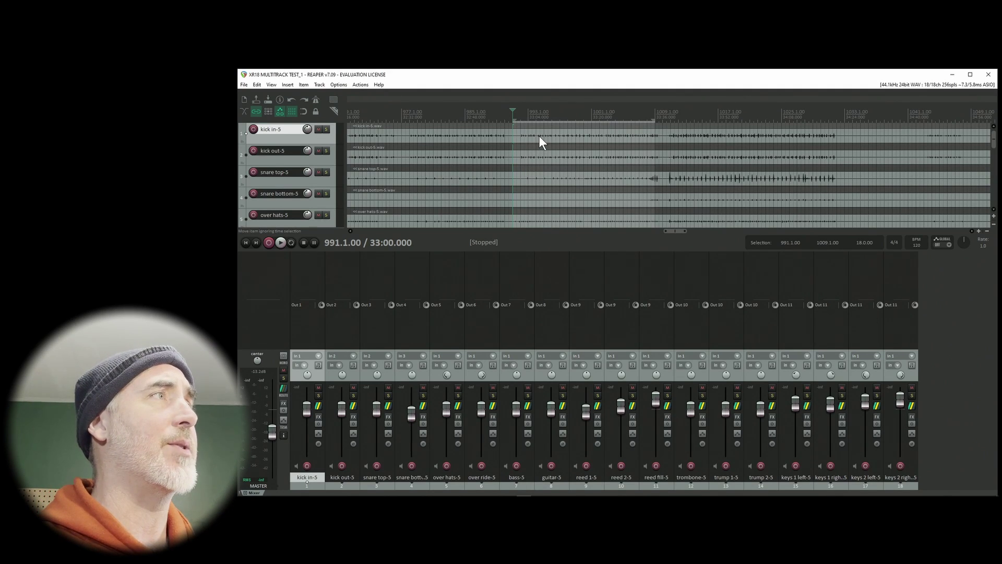
pyautogui.press('space')
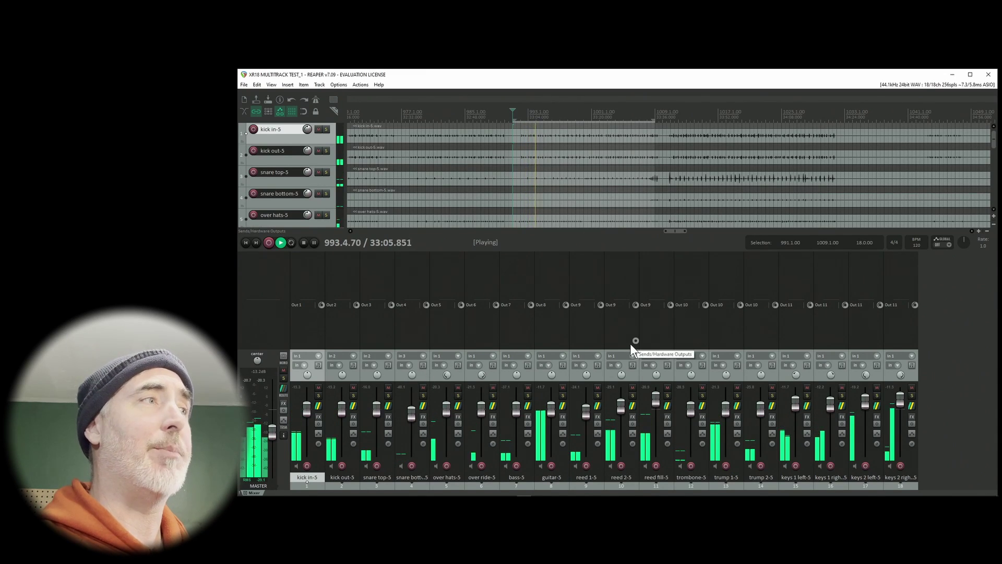
pyautogui.hotkey('alt', 'Tab')
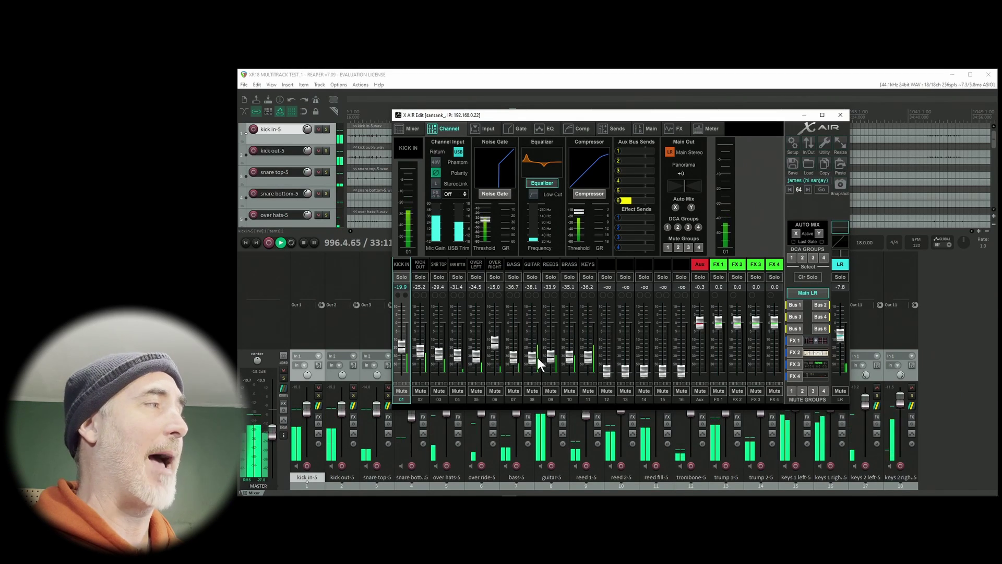
pyautogui.click(364, 370)
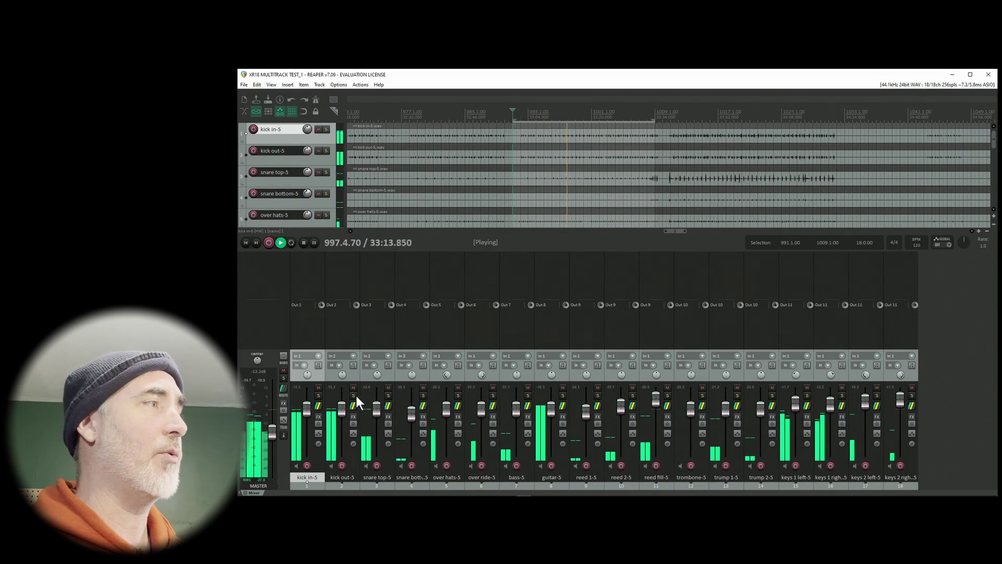
pyautogui.click(318, 387)
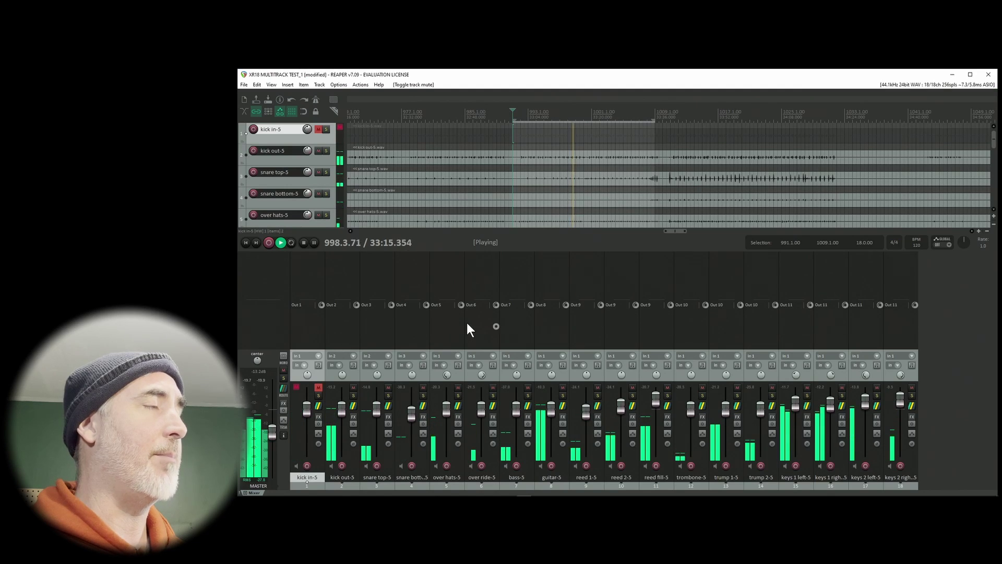
pyautogui.click(353, 387)
pyautogui.click(388, 387)
pyautogui.hotkey('alt', 'Tab')
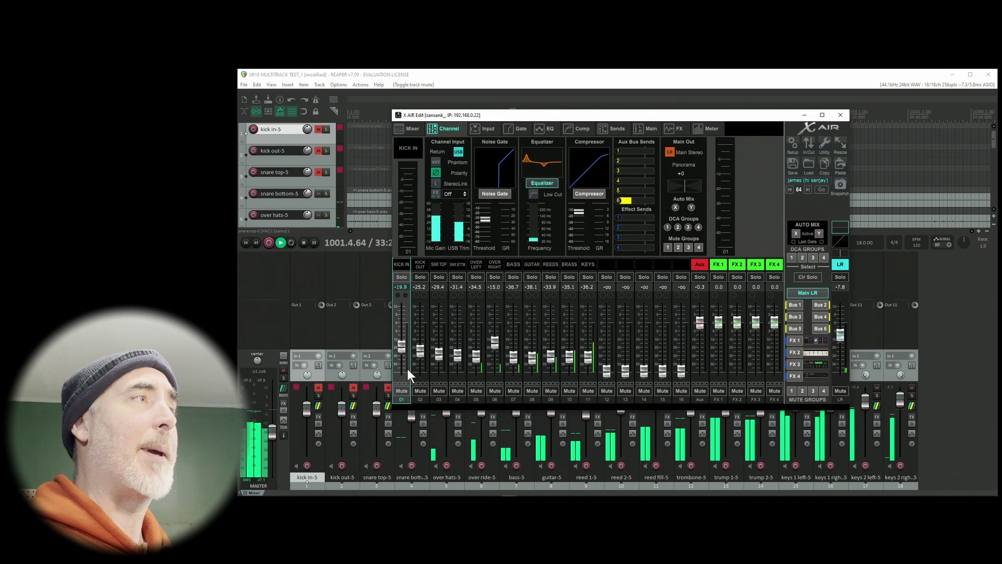
pyautogui.hotkey('alt', 'Tab')
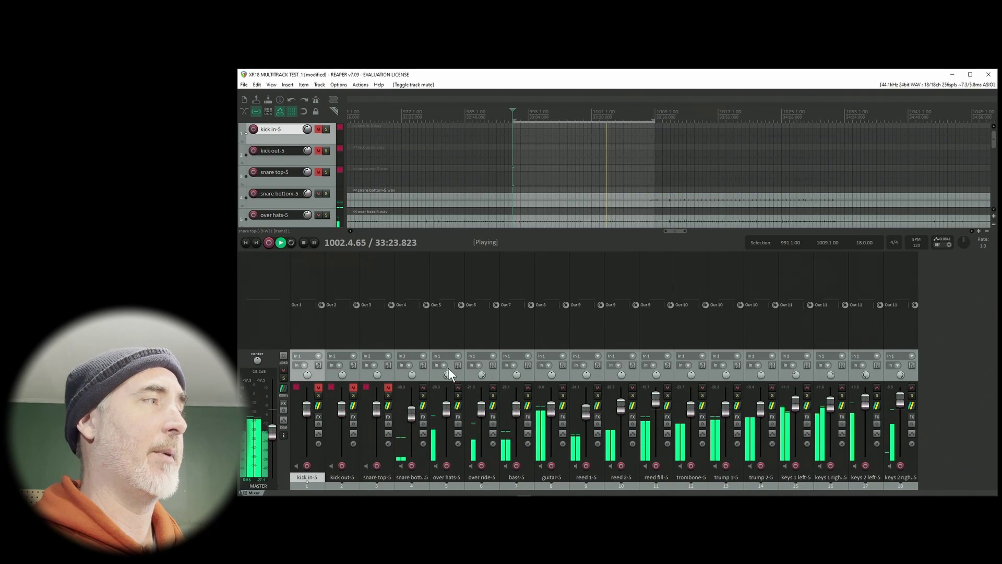
pyautogui.press('space')
pyautogui.click(353, 386)
pyautogui.click(319, 387)
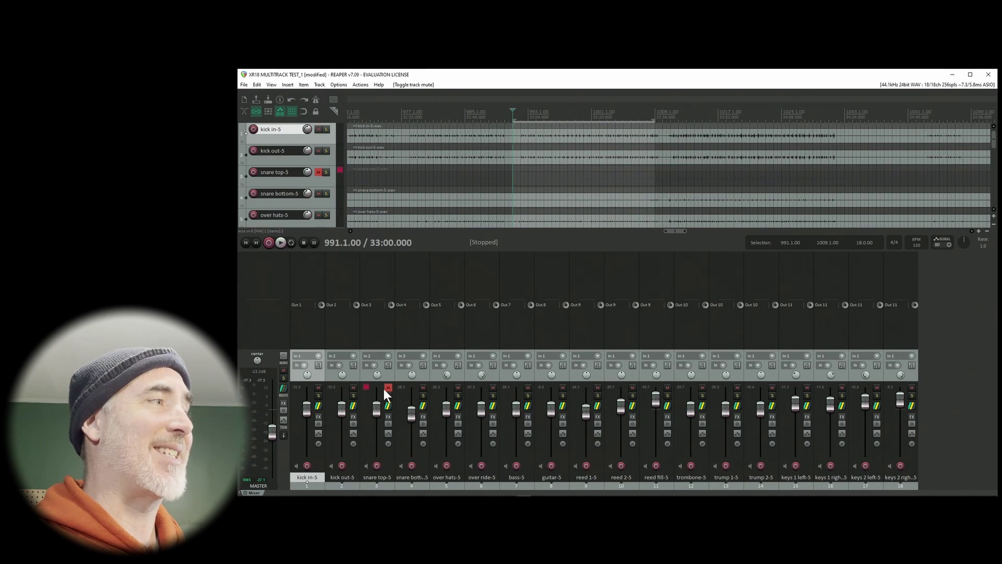
pyautogui.click(388, 388)
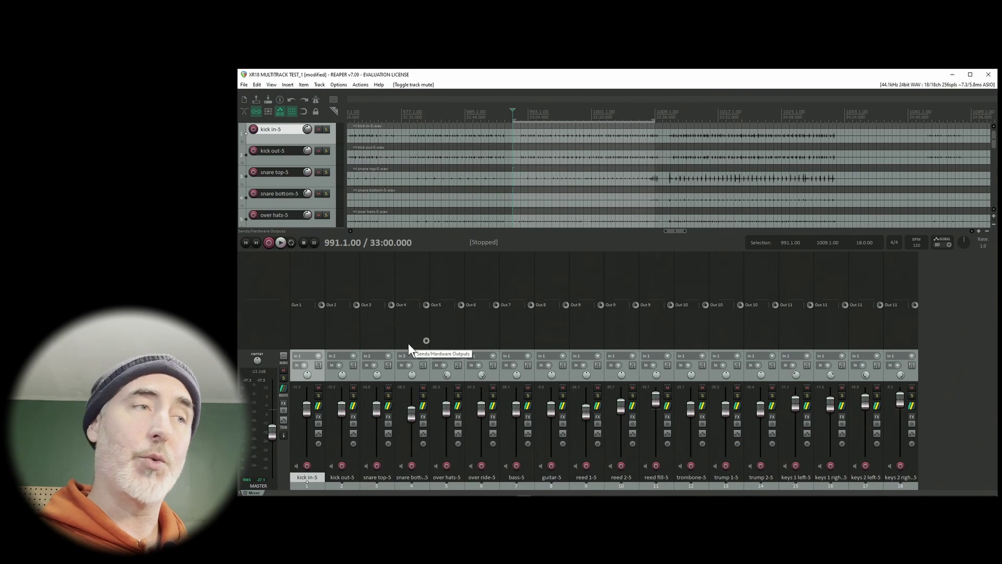
# Step: Zoom out and set the edit cursor at 1696.3.00, past the recorded items
pyautogui.scroll(-2, 769, 290)
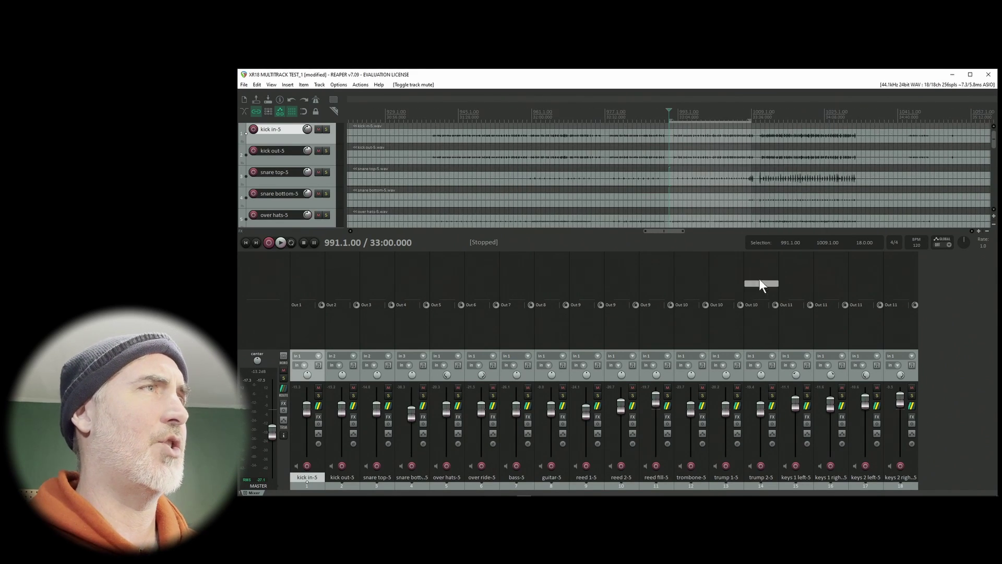
pyautogui.scroll(-10, 759, 273)
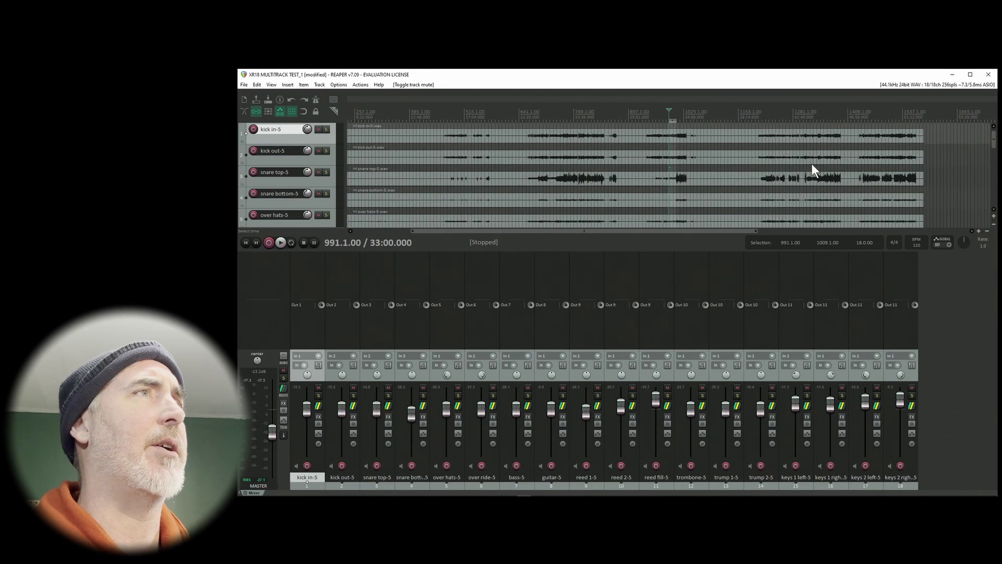
pyautogui.scroll(-3, 812, 164)
pyautogui.click(859, 133)
pyautogui.scroll(1, 855, 143)
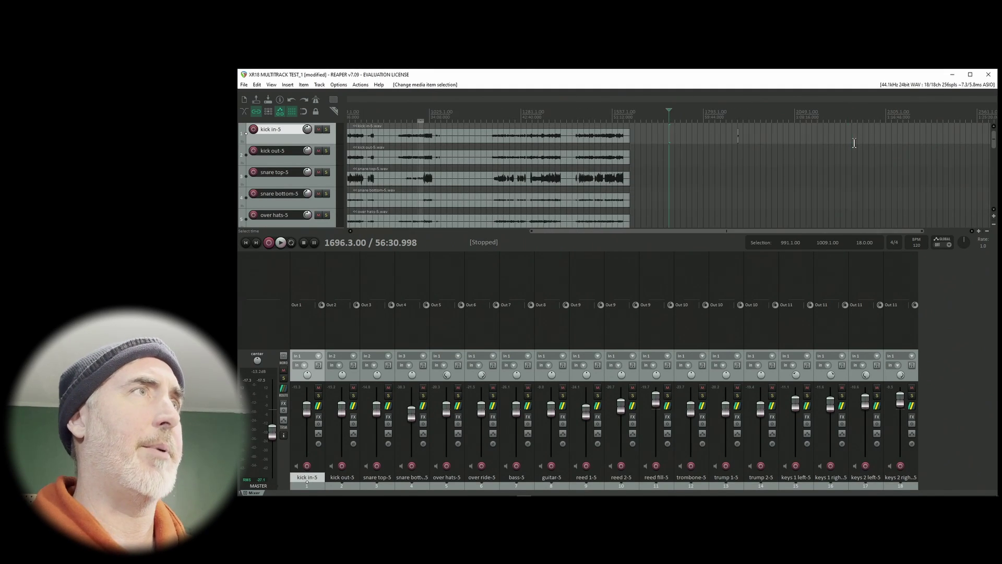
pyautogui.scroll(7, 854, 143)
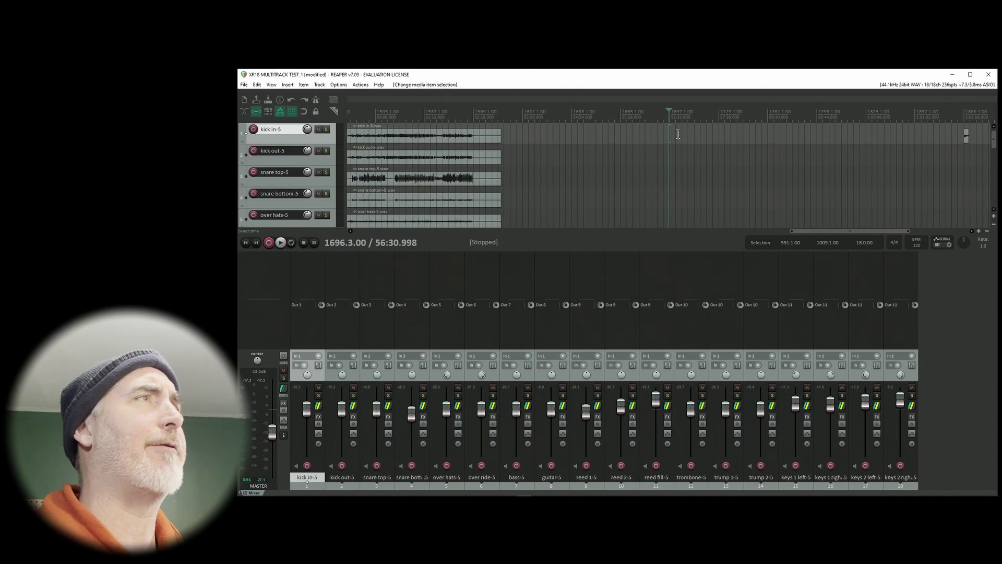
# Step: Check kick in-5's input menu, leaving the input on In 1
pyautogui.click(318, 356)
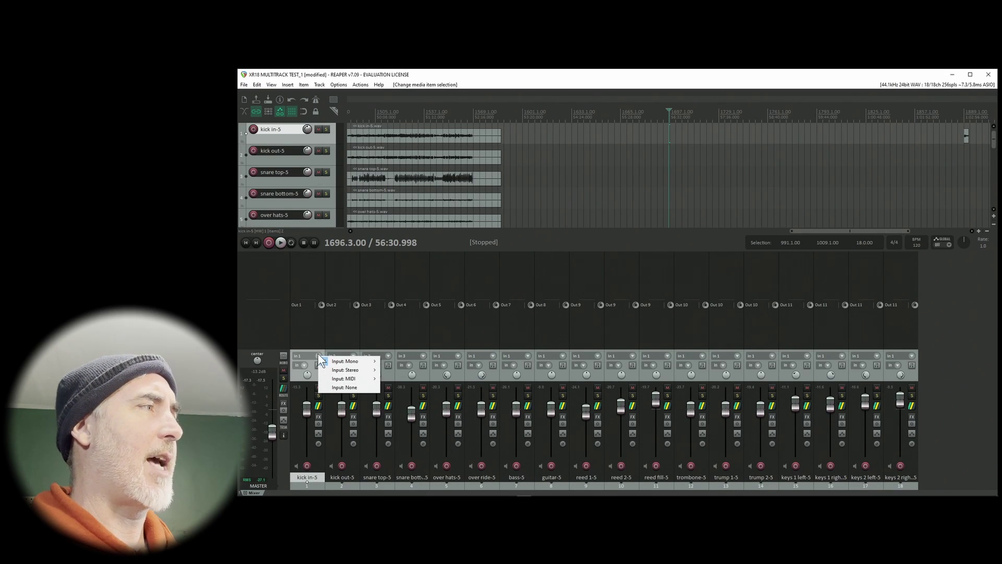
pyautogui.moveTo(340, 364)
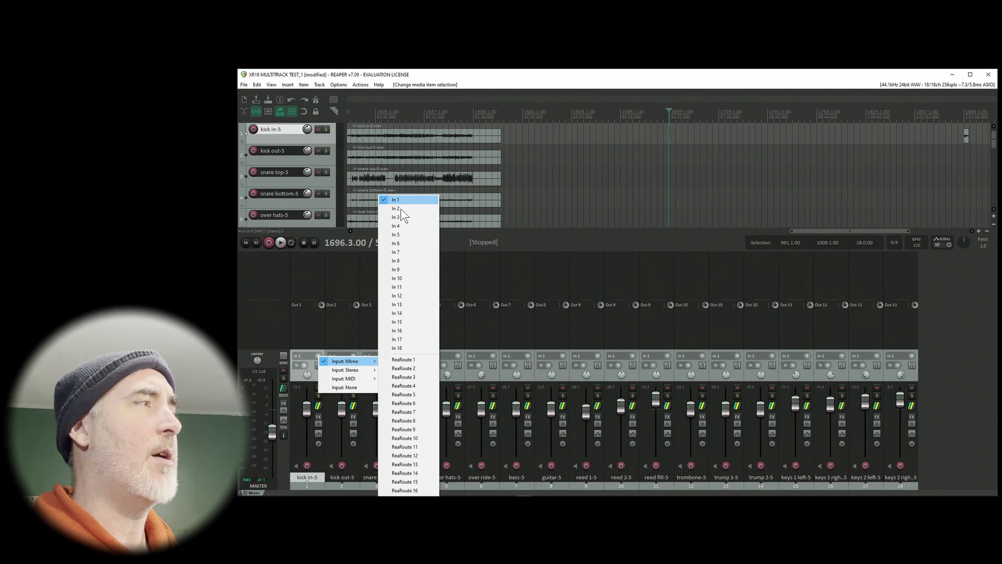
pyautogui.click(305, 349)
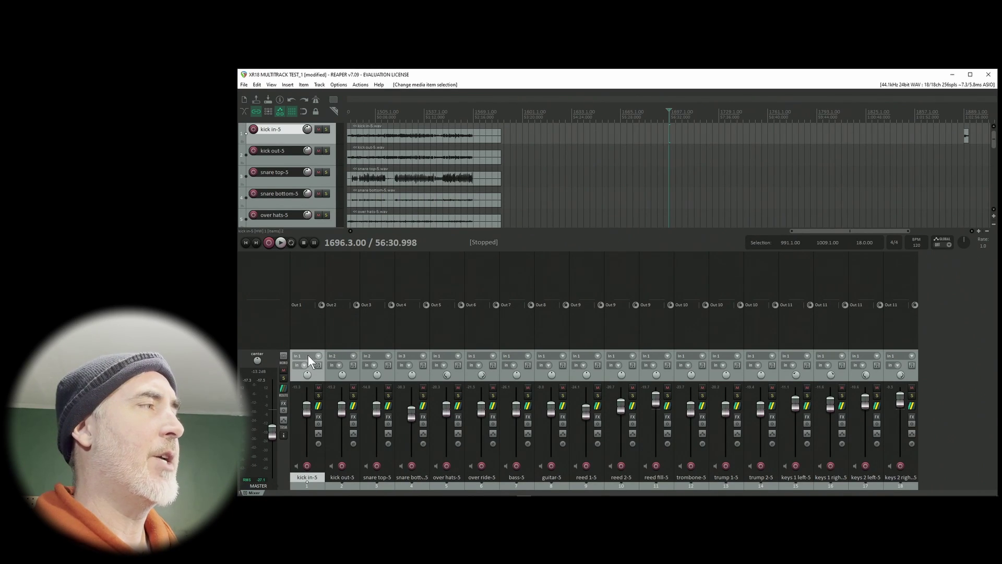
# Step: Arm kick in-5 for recording and turn its input monitoring on
pyautogui.click(307, 465)
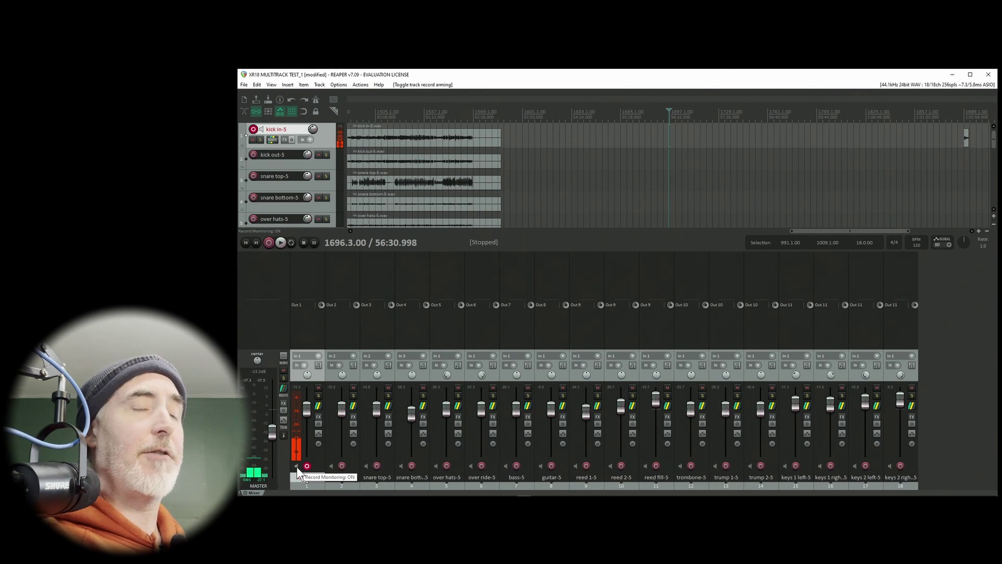
pyautogui.click(296, 467)
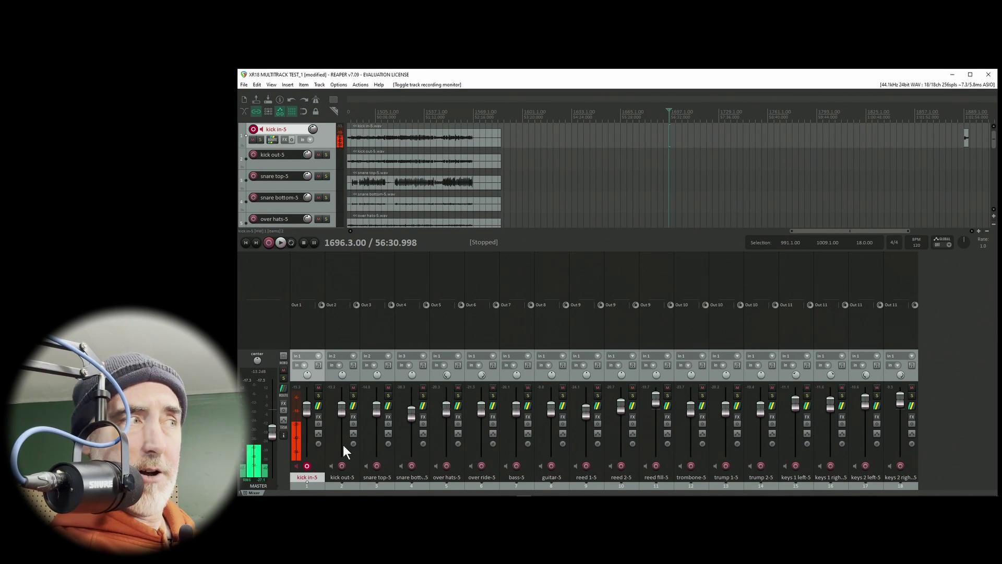
pyautogui.click(296, 466)
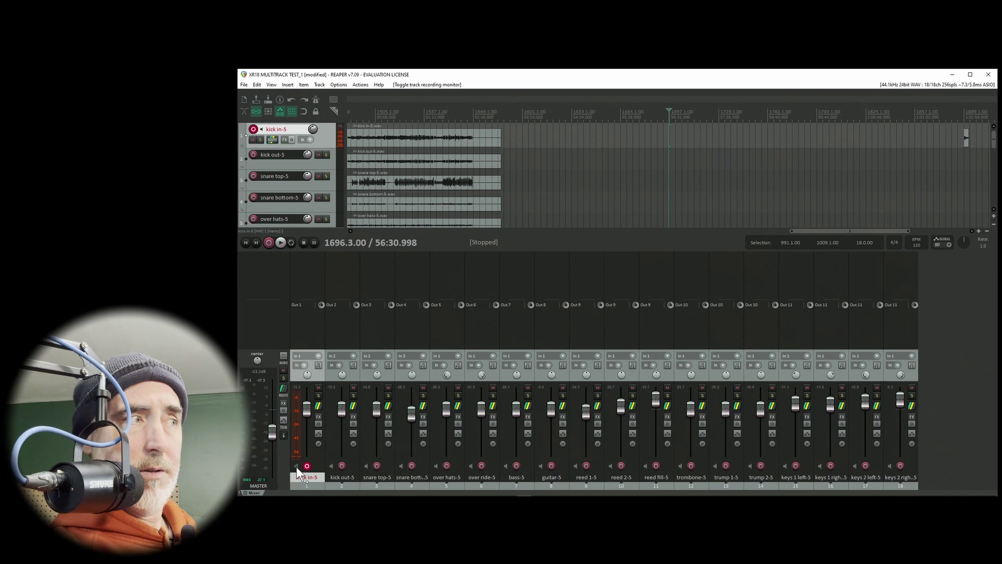
pyautogui.click(296, 466)
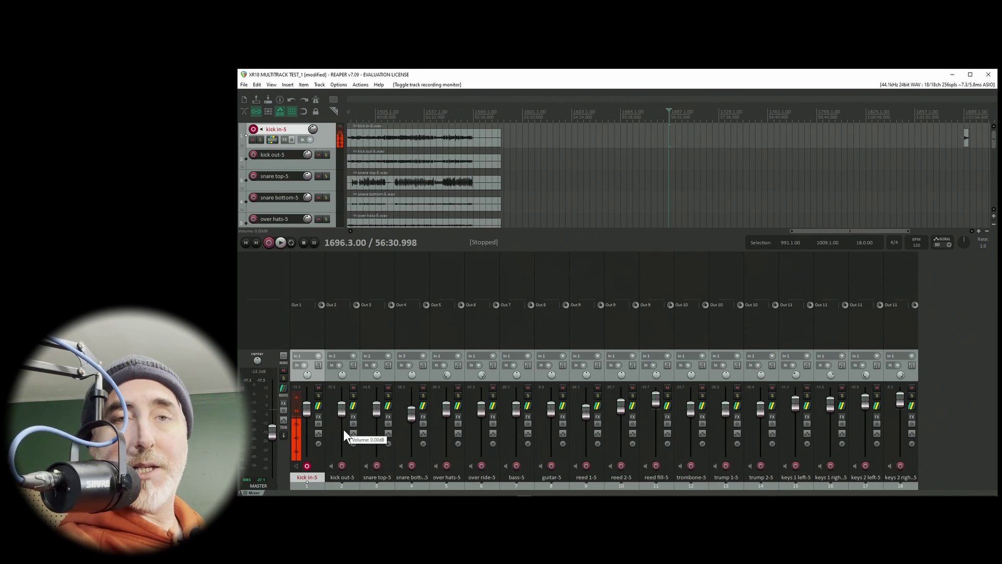
pyautogui.click(295, 466)
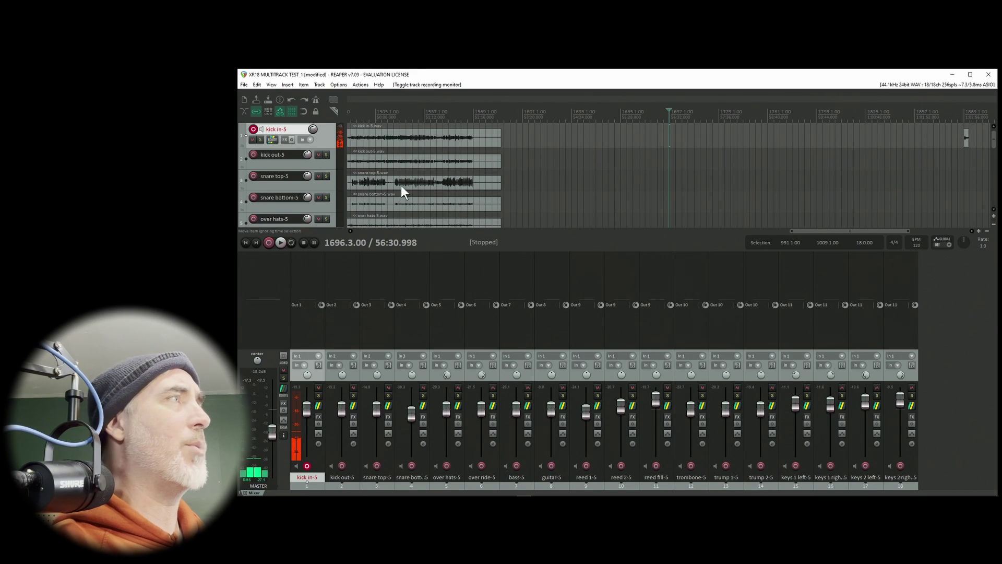
# Step: Record a short take, punch out, and stop the transport
pyautogui.click(268, 243)
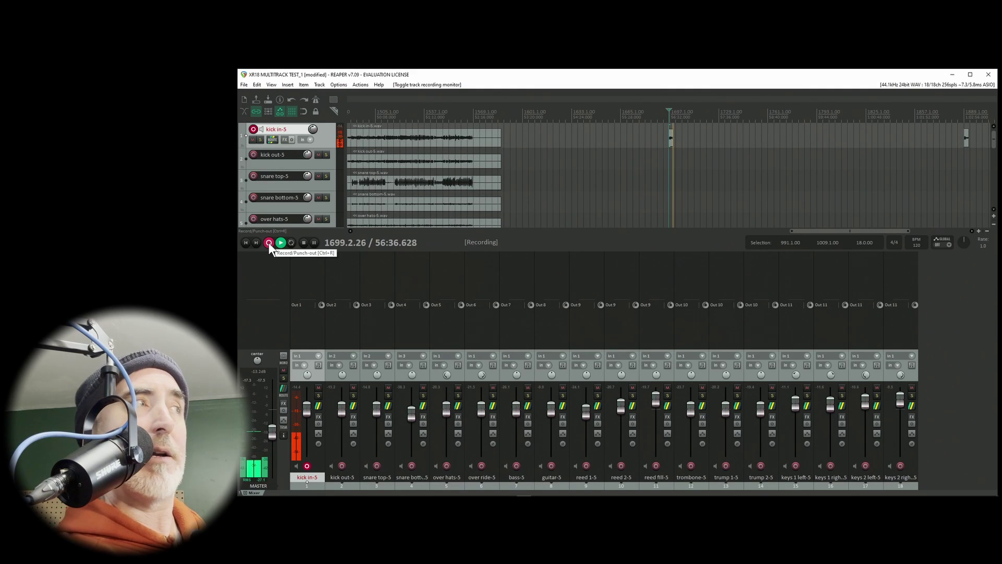
pyautogui.click(268, 243)
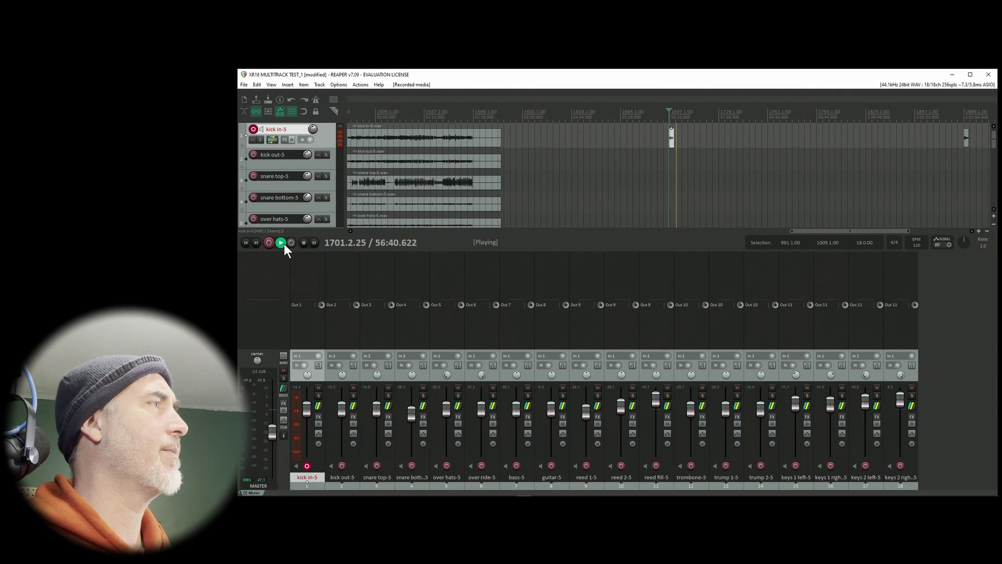
pyautogui.click(304, 243)
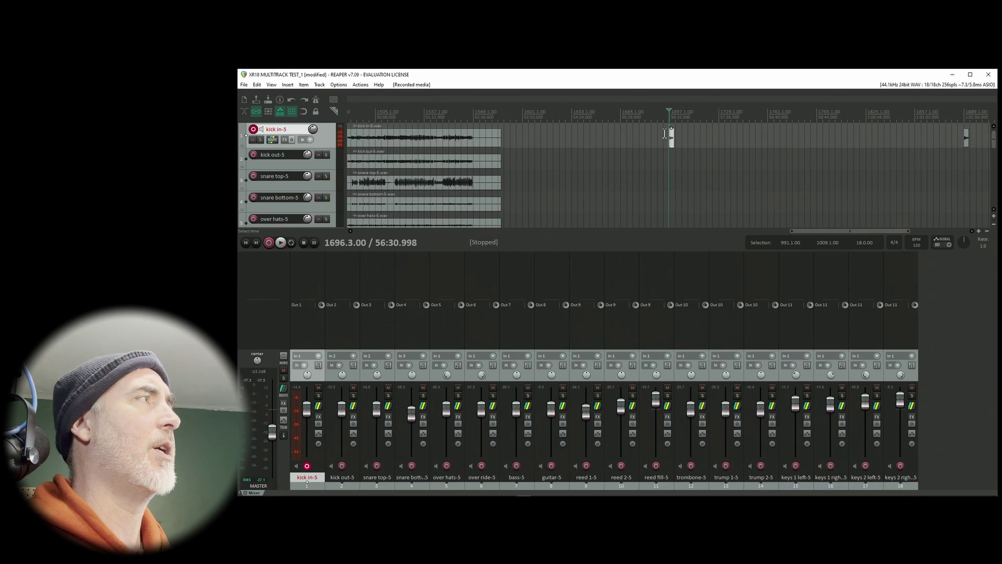
# Step: Disarm kick in-5, play back the new take while viewing X AIR Edit, then stop
pyautogui.click(253, 130)
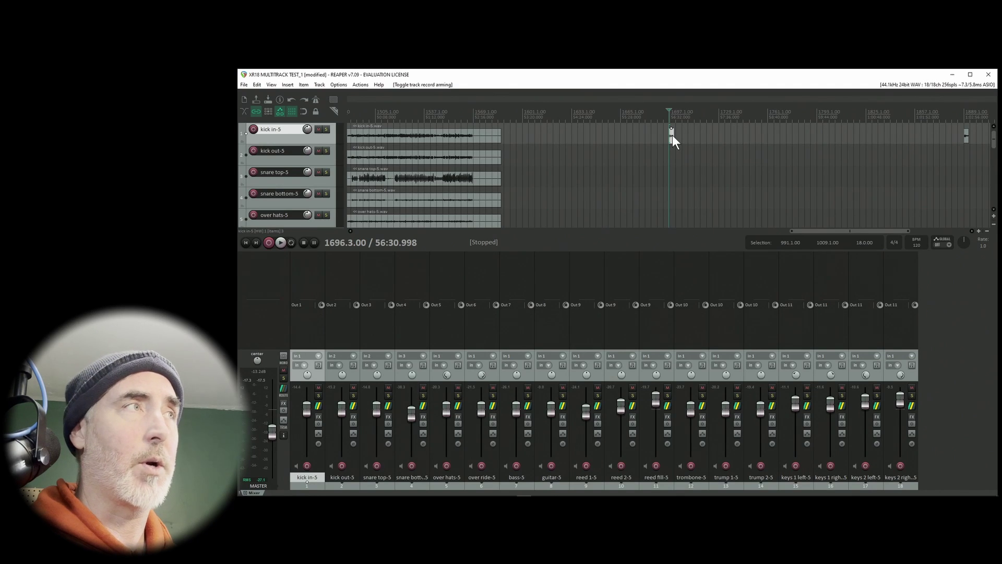
pyautogui.press('space')
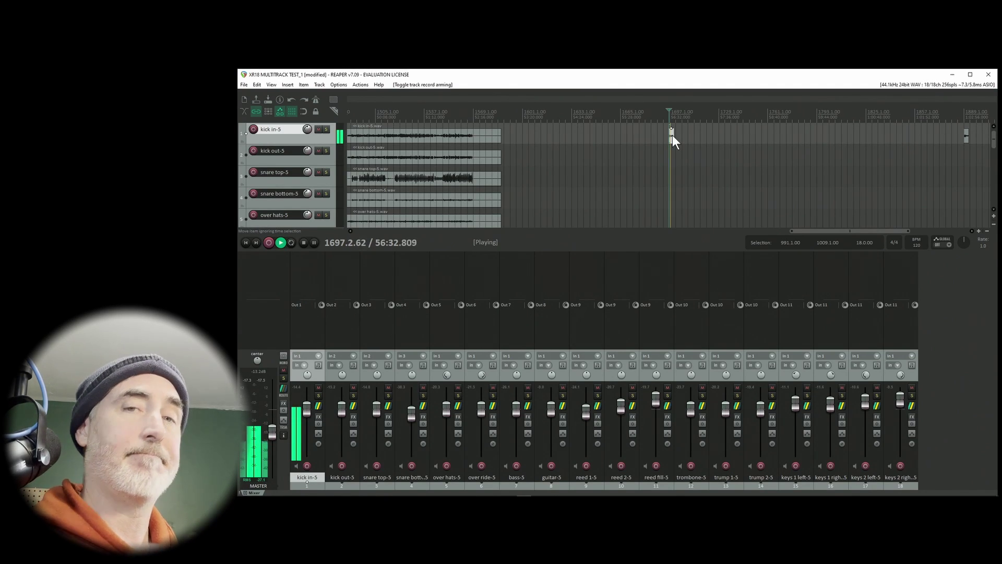
pyautogui.hotkey('alt', 'Tab')
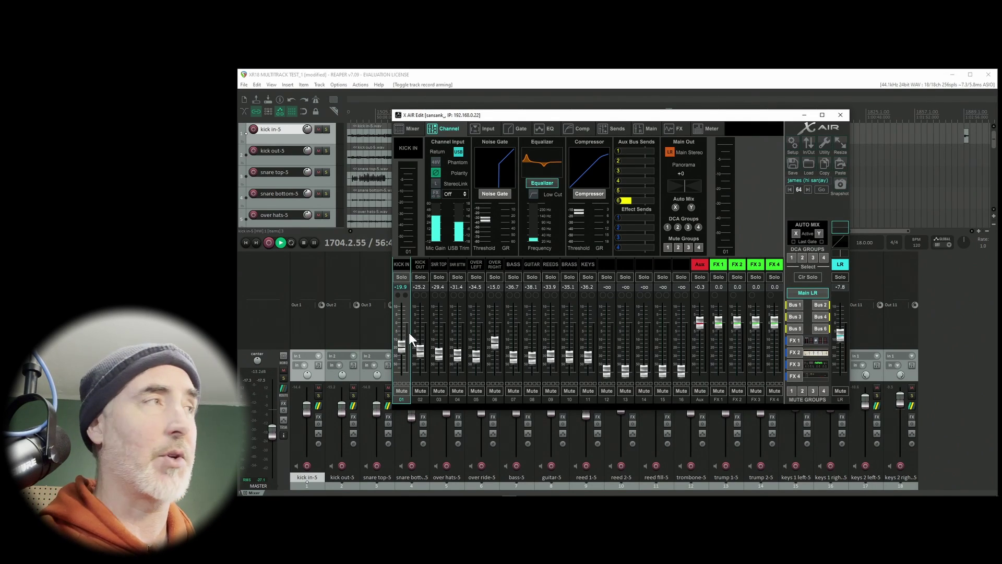
pyautogui.hotkey('alt', 'Tab')
pyautogui.press('space')
pyautogui.hotkey('alt', 'Tab')
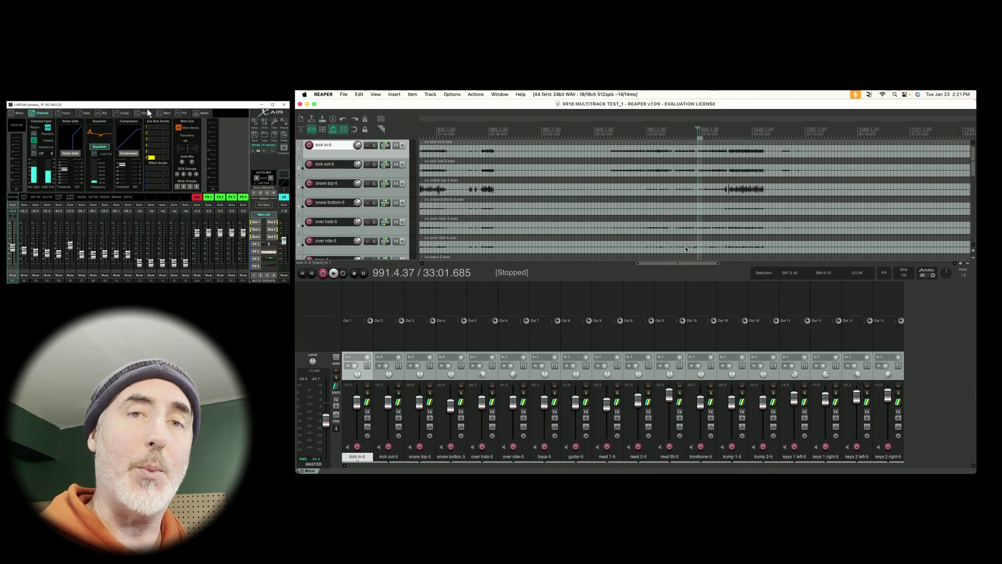
# Step: Launch Audio MIDI Setup by searching 'audio' to check the X18/XR18's 18-channel output
pyautogui.press('super+space')
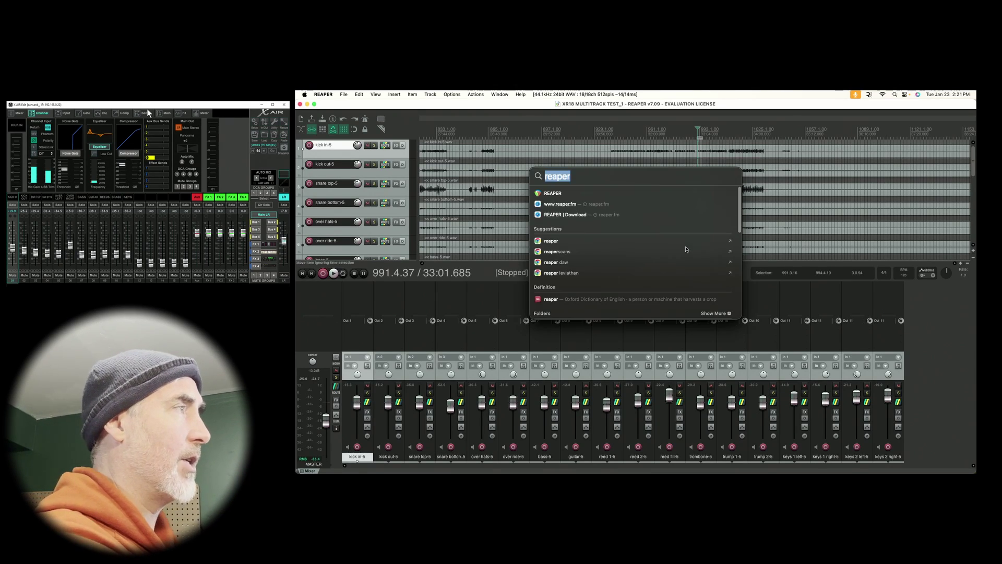
pyautogui.write('audio')
pyautogui.press('Return')
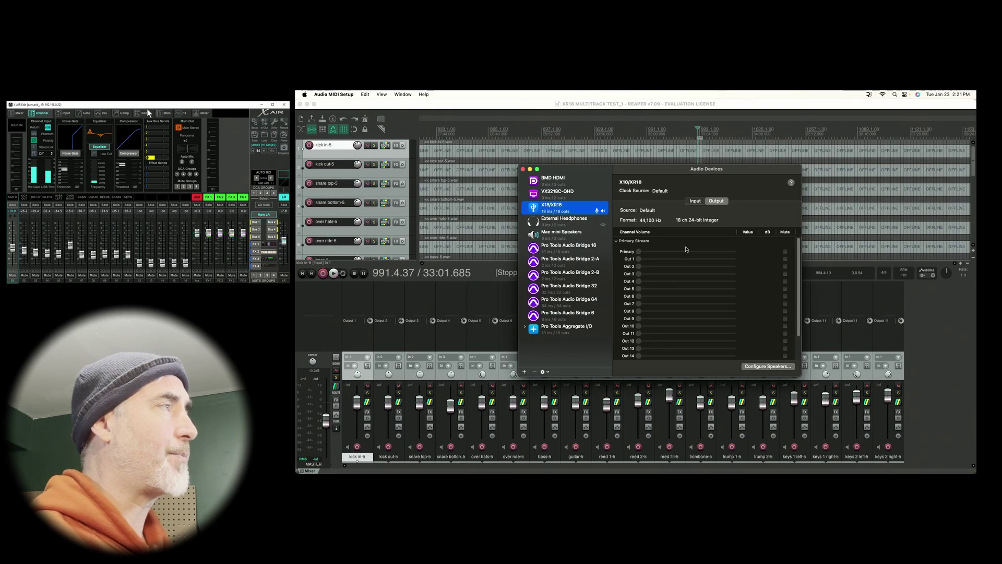
pyautogui.moveTo(761, 472)
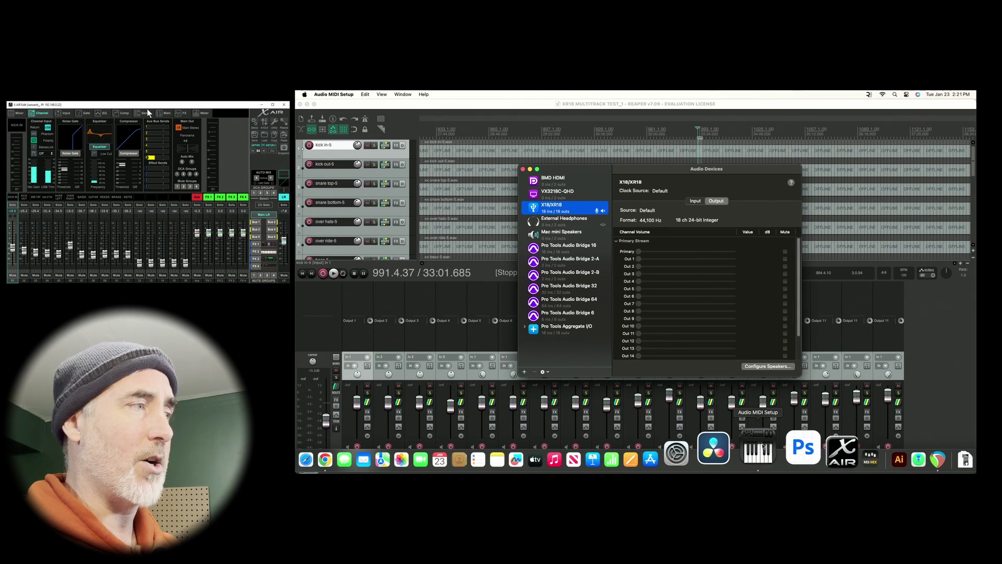
# Step: Reopen Audio MIDI Setup from REAPER's Preferences Audio > Device page
pyautogui.click(503, 102)
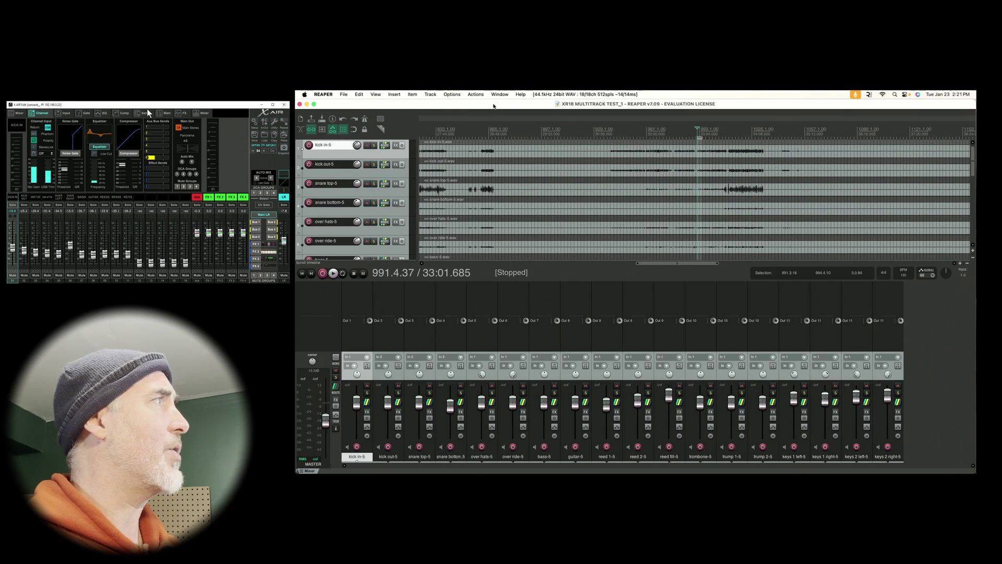
pyautogui.click(475, 94)
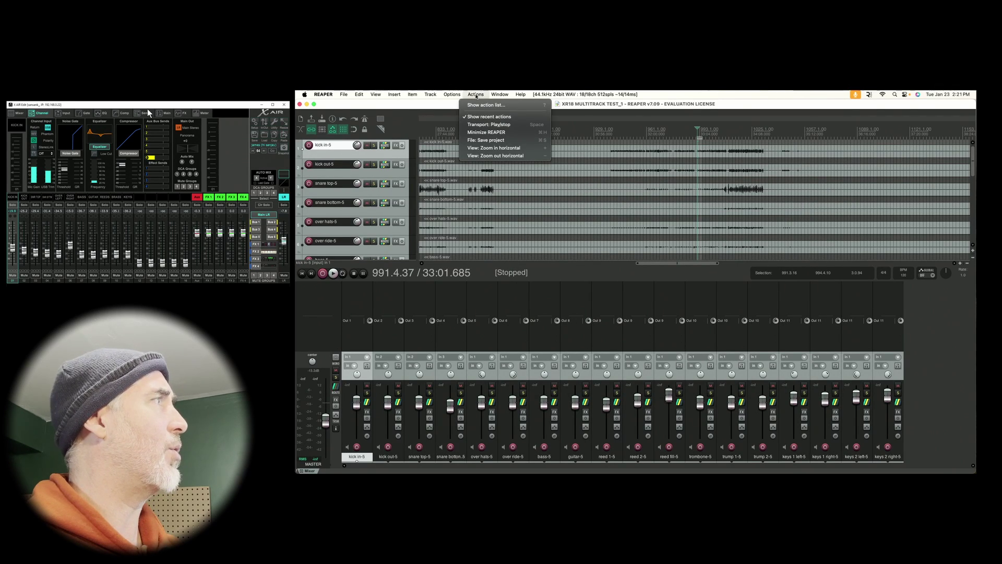
pyautogui.moveTo(452, 94)
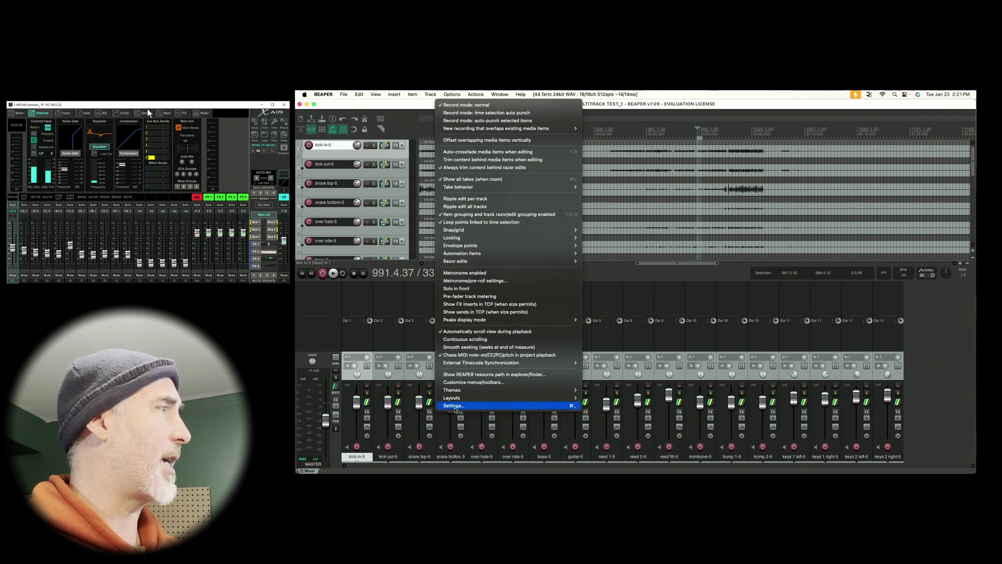
pyautogui.click(454, 406)
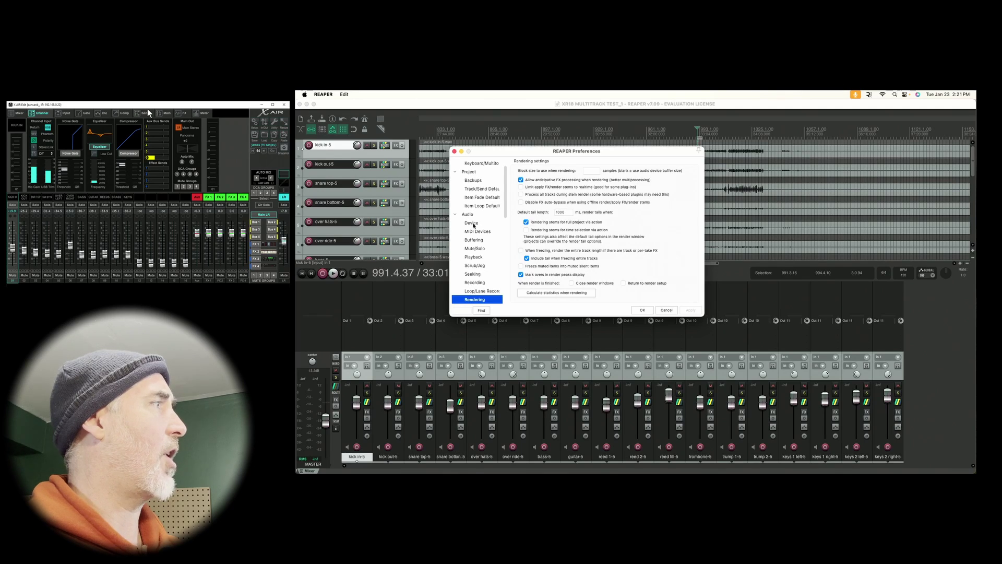
pyautogui.click(472, 223)
pyautogui.click(630, 186)
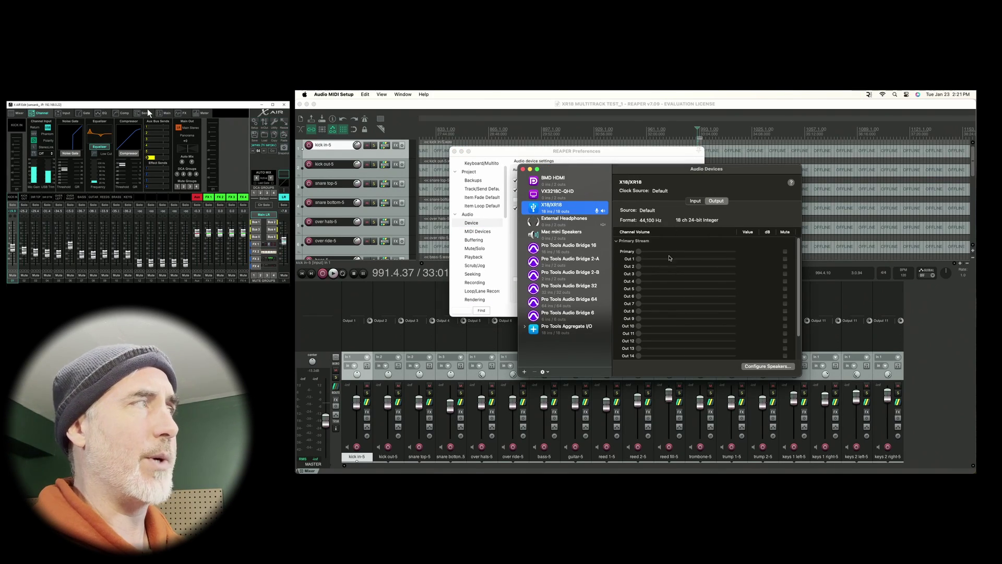
# Step: Inspect the X18/XR18 device's context menu in Audio MIDI Setup without changes, then close the Audio Devices window
pyautogui.click(455, 151)
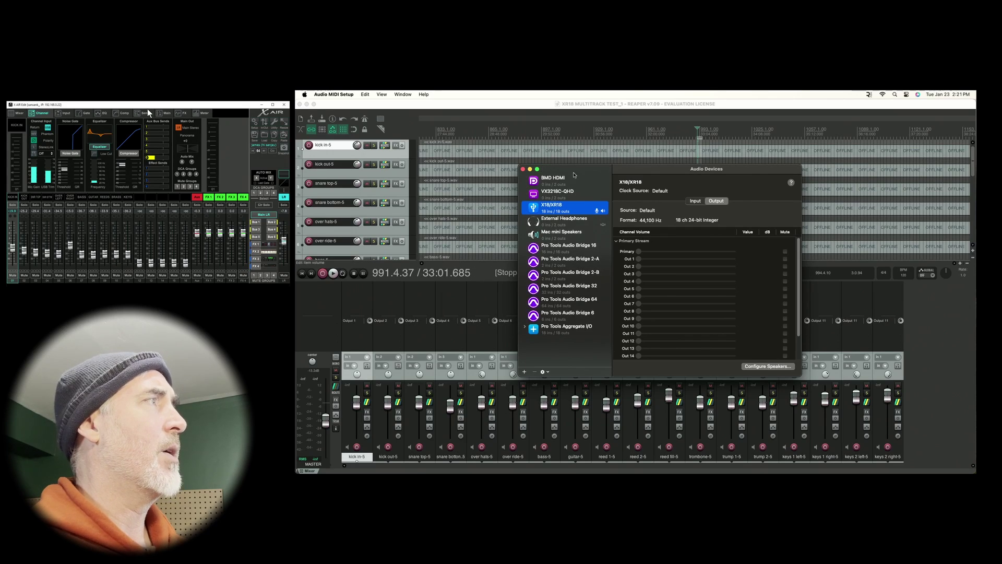
pyautogui.moveTo(574, 169); pyautogui.dragTo(535, 160)
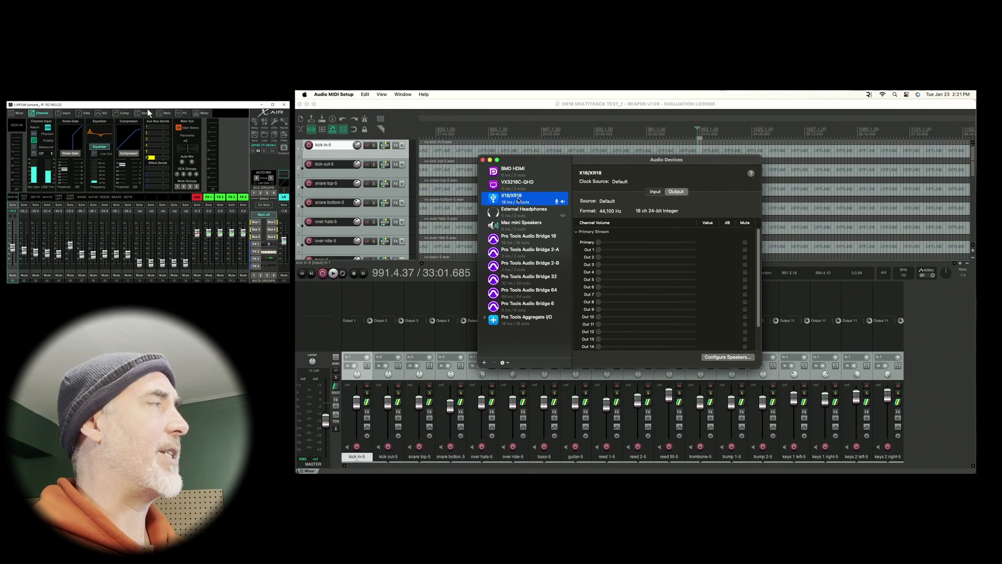
pyautogui.rightClick(530, 202)
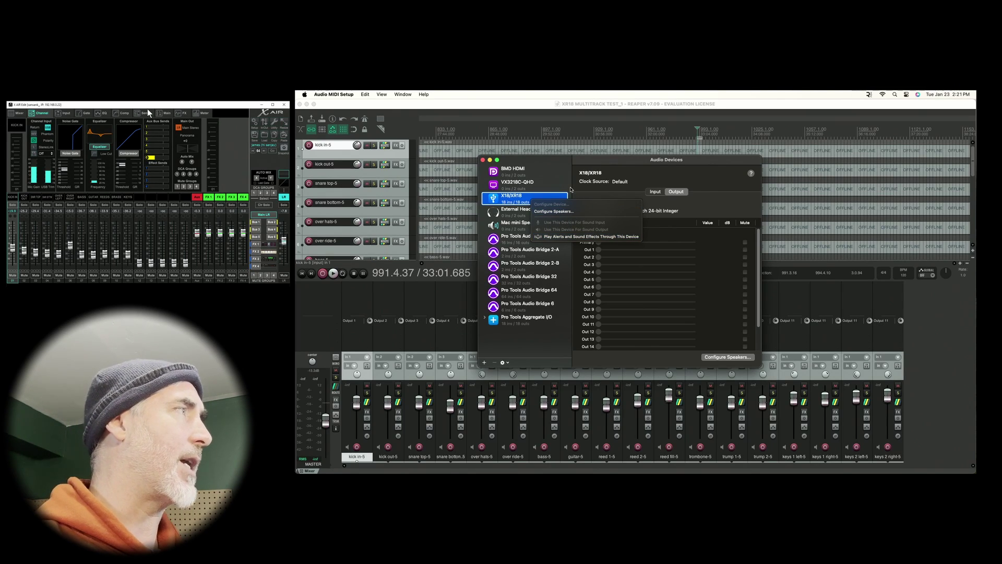
pyautogui.click(570, 190)
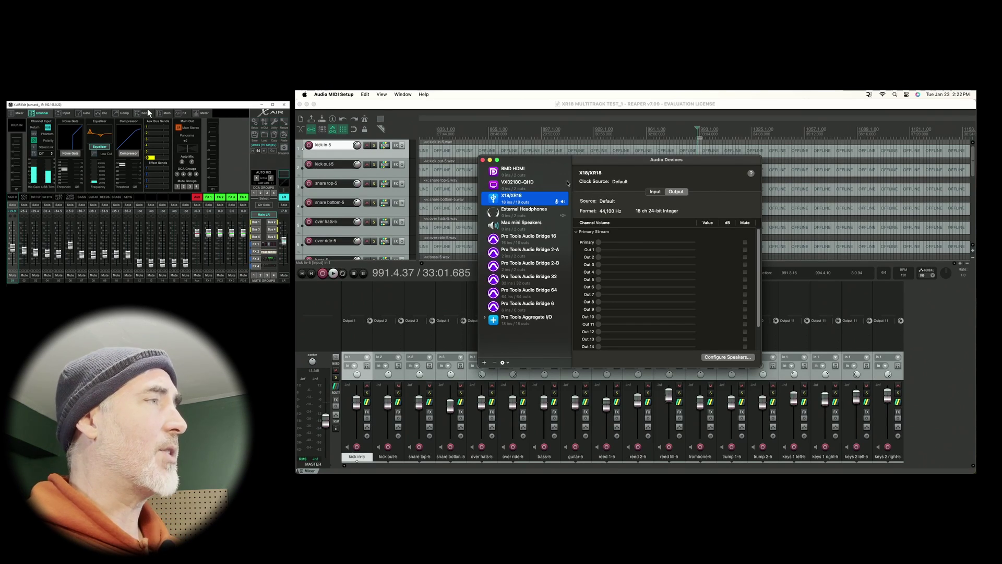
pyautogui.click(483, 160)
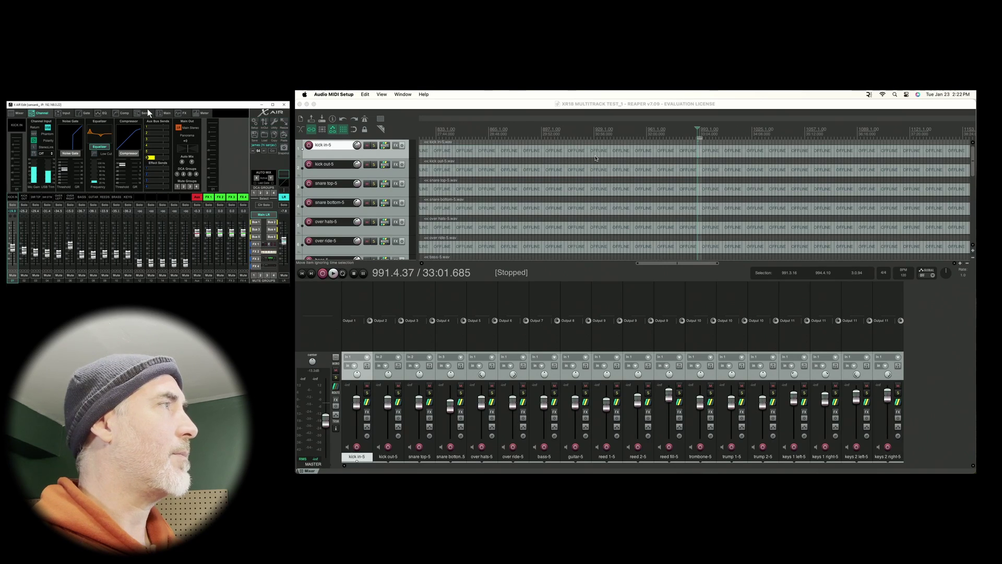
# Step: Select X18/XR18 as REAPER's audio device in Preferences and apply it, keeping 44.1 kHz and 512-sample blocks
pyautogui.click(596, 158)
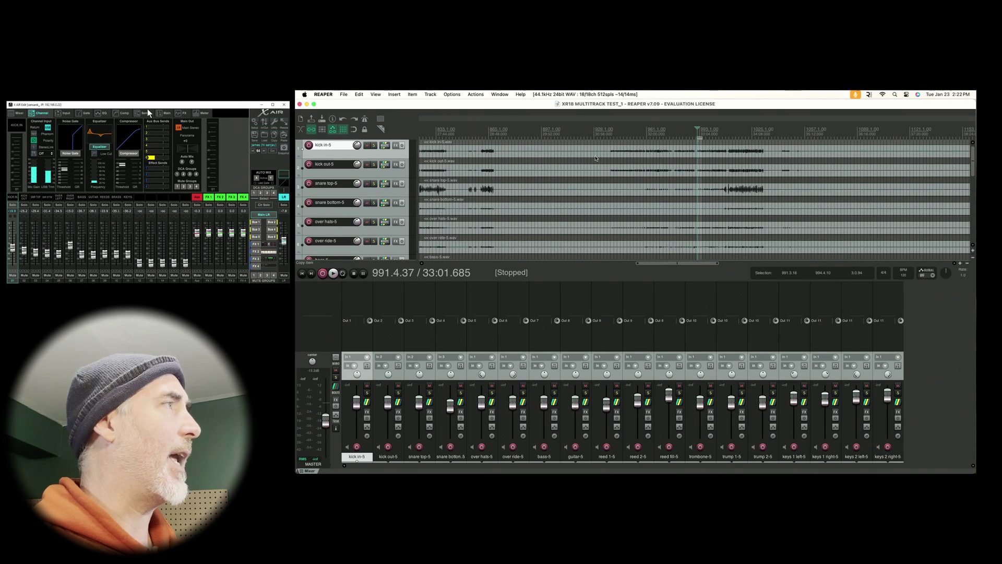
pyautogui.click(452, 95)
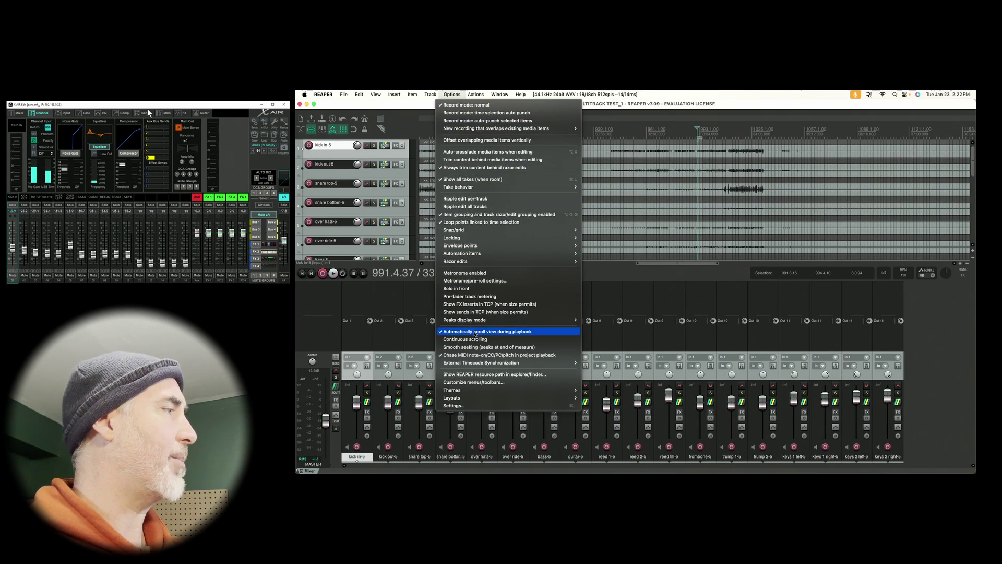
pyautogui.click(454, 406)
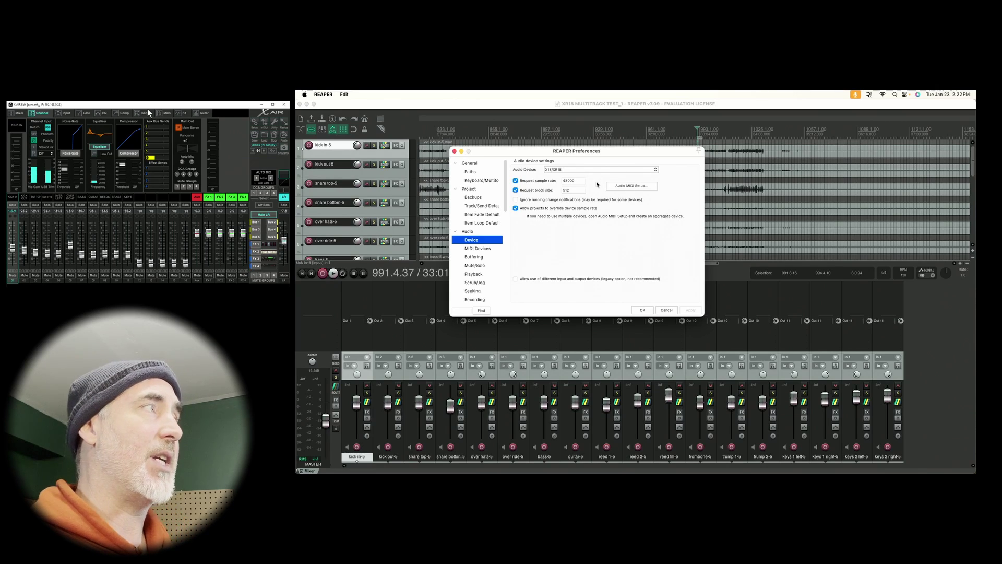
pyautogui.click(595, 174)
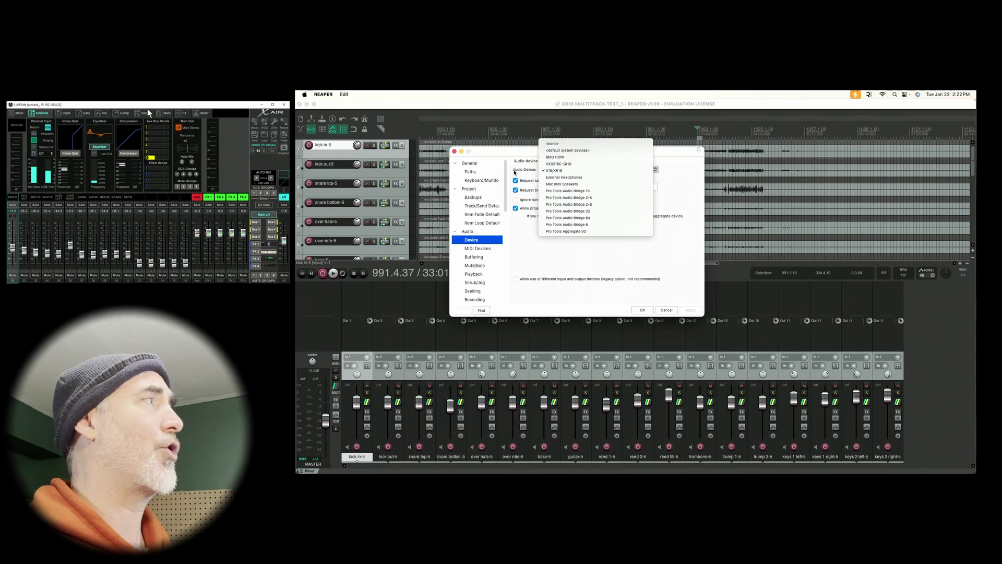
pyautogui.click(569, 172)
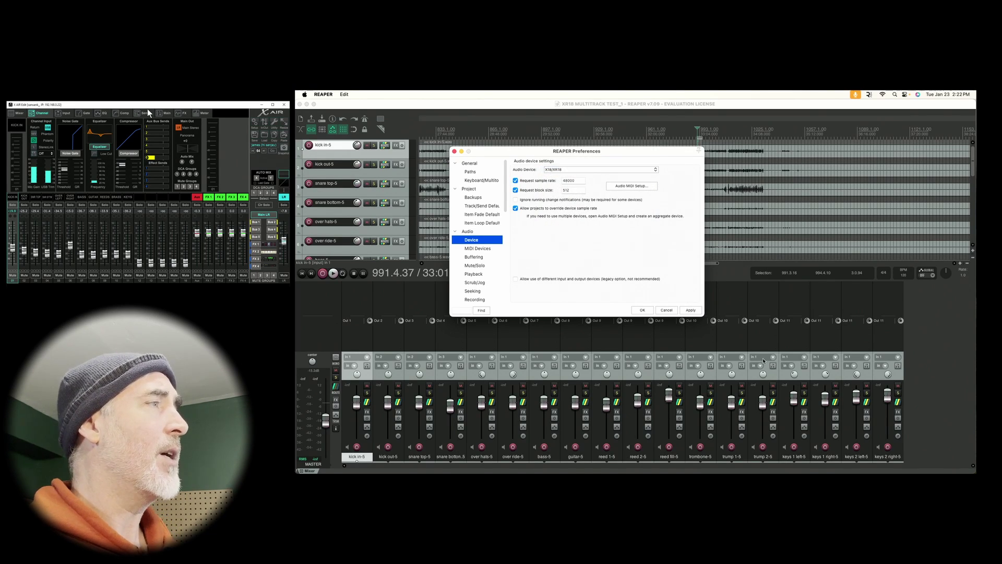
pyautogui.click(690, 311)
pyautogui.click(646, 311)
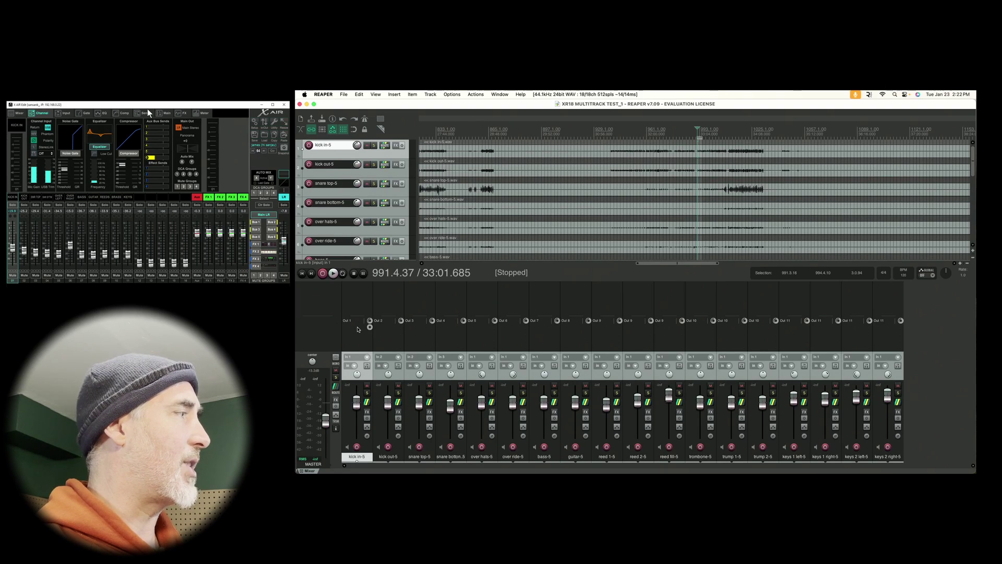
# Step: Assign an XR18 hardware output to the kick in-5 track in its routing window, then close it
pyautogui.click(369, 326)
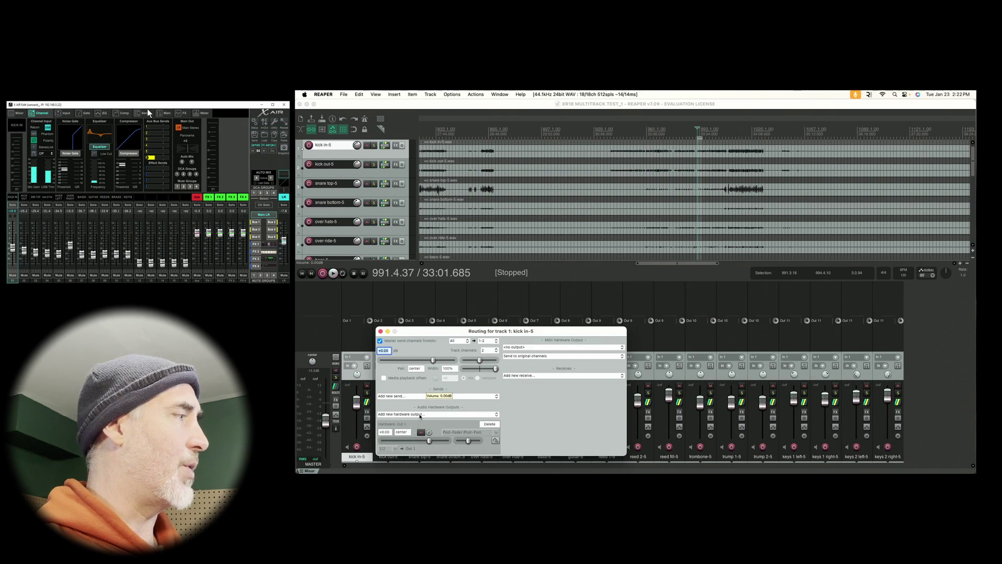
pyautogui.click(421, 415)
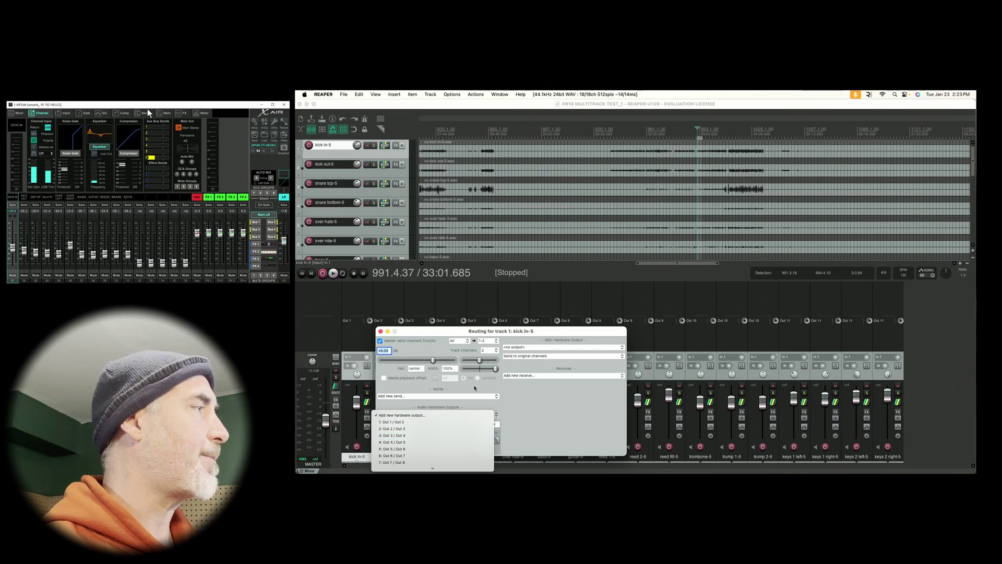
pyautogui.click(415, 435)
pyautogui.click(381, 332)
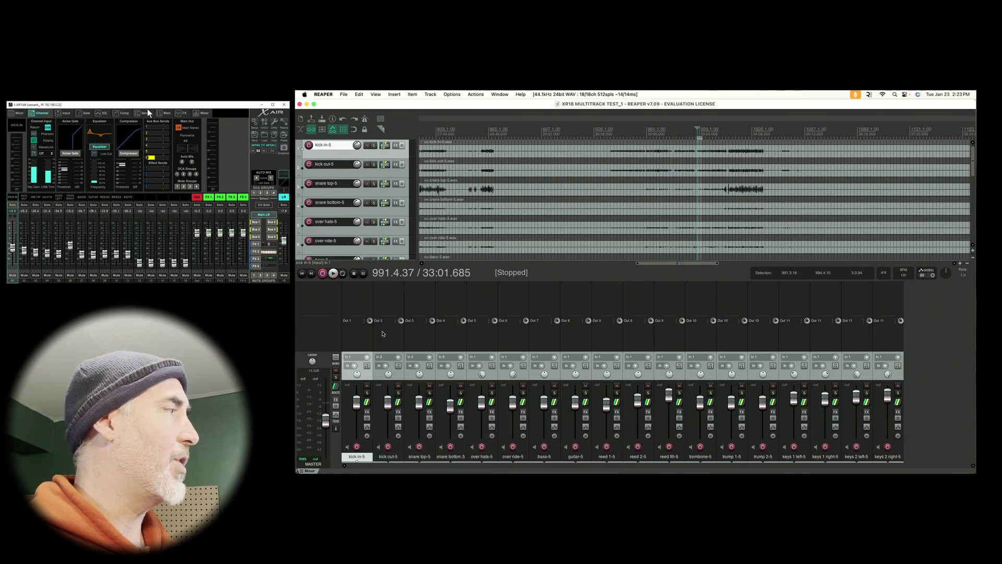
# Step: Set the kick out-5 track's input to Mono In 2
pyautogui.click(368, 359)
pyautogui.moveTo(387, 366)
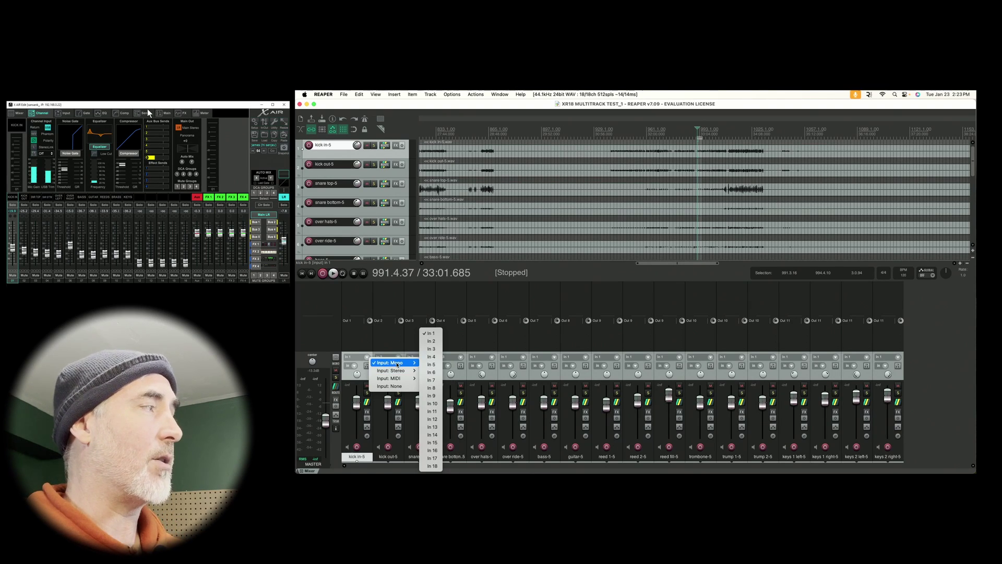
pyautogui.click(431, 341)
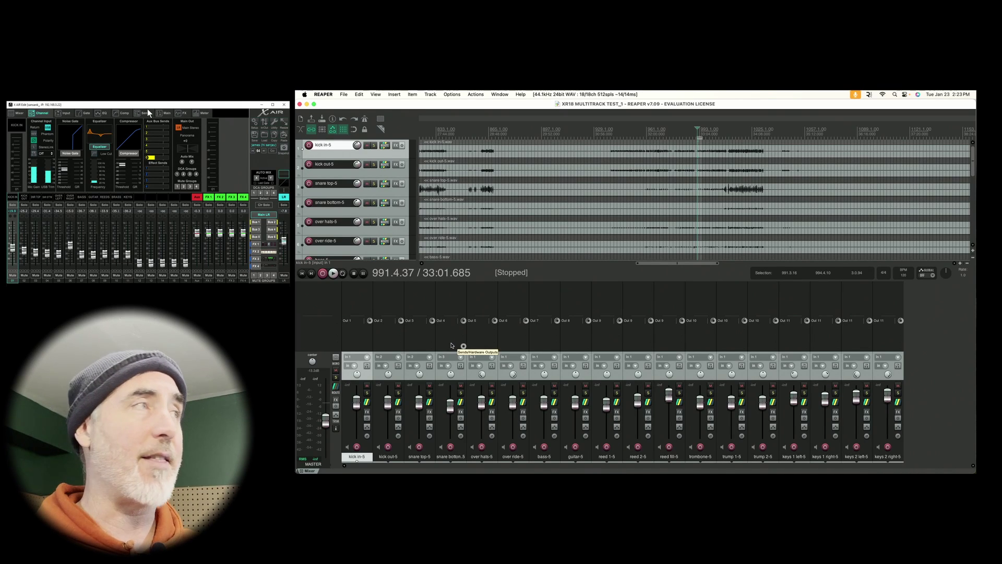
# Step: Start playback and mute kick in, kick out, snare top, snare bottom, over hats, over ride and bass
pyautogui.press('space')
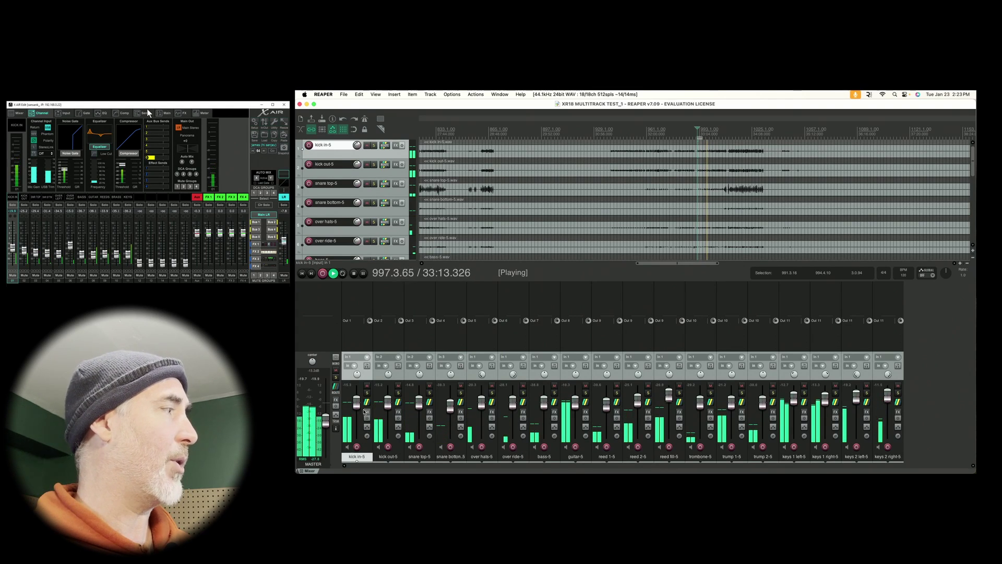
pyautogui.click(367, 385)
pyautogui.click(398, 385)
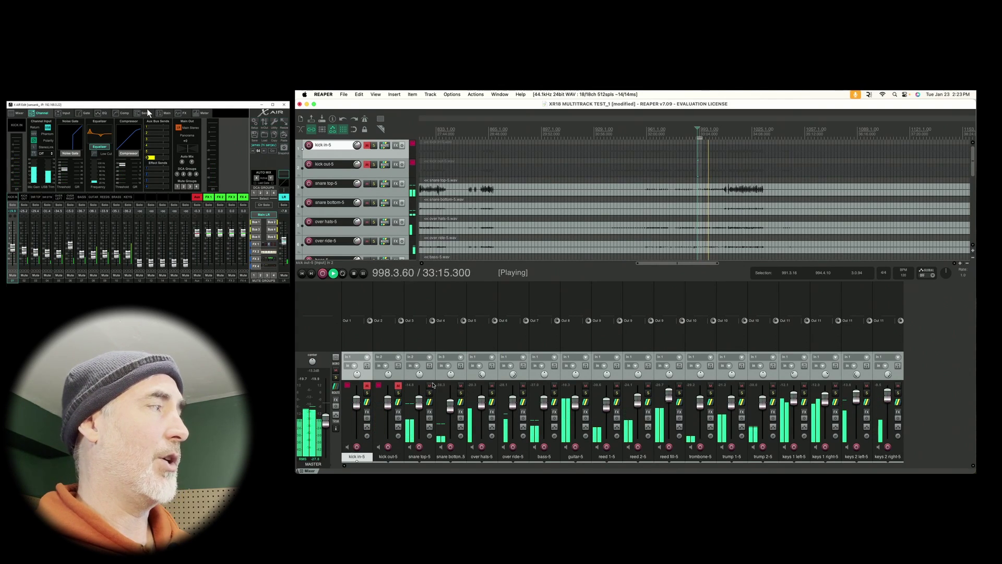
pyautogui.click(429, 385)
pyautogui.click(462, 386)
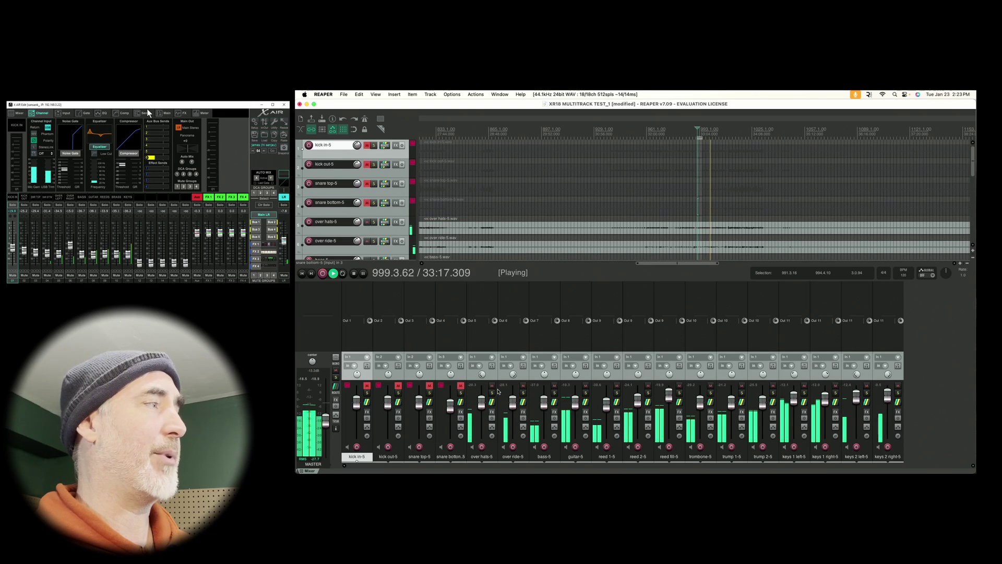
pyautogui.click(492, 385)
pyautogui.click(523, 386)
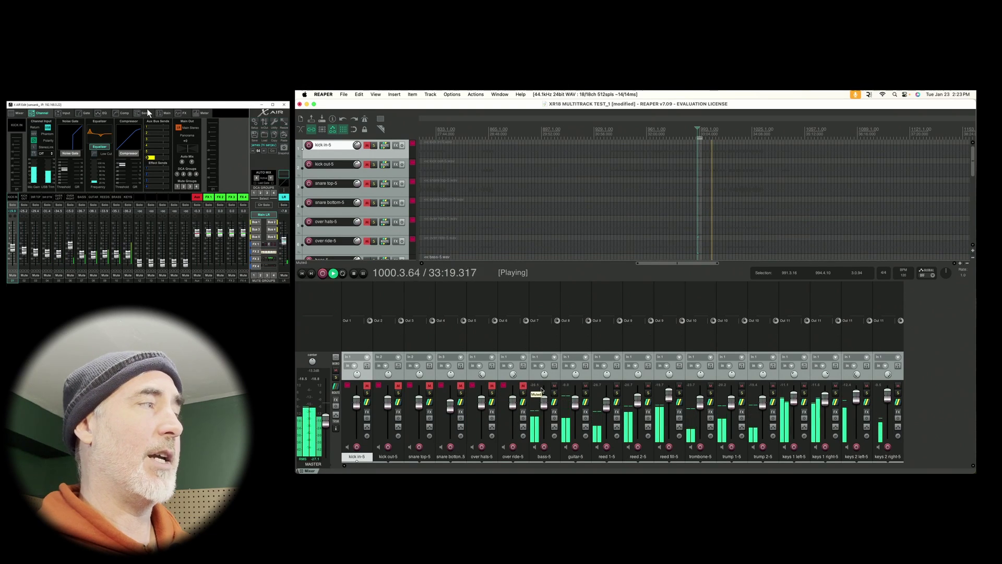
pyautogui.click(554, 385)
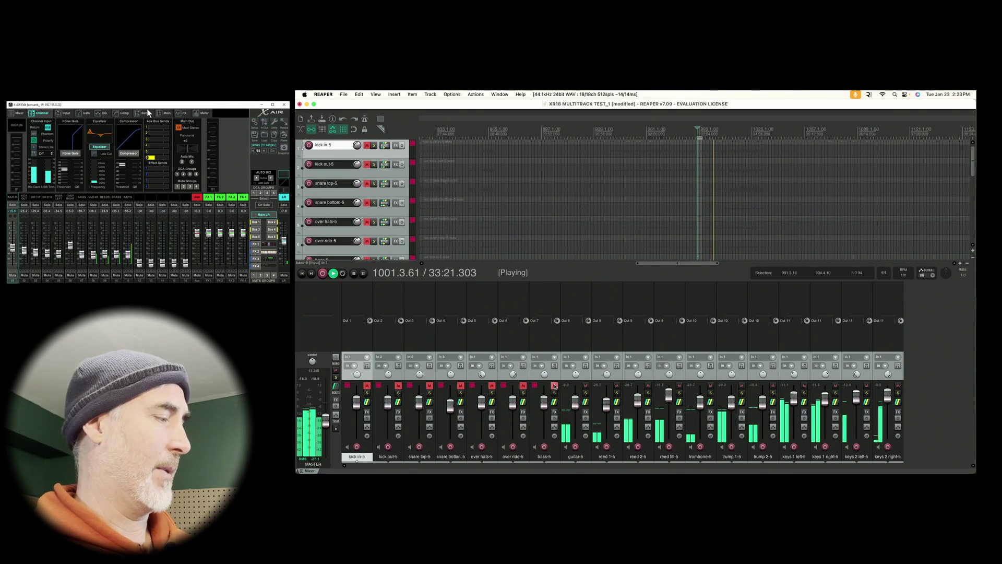
# Step: Unmute the bass-5, guitar-5, over ride-5, snare bottom-5 and snare top-5 tracks
pyautogui.keyDown('alt'); pyautogui.keyDown('super'); pyautogui.click(554, 385); pyautogui.keyUp('super'); pyautogui.keyUp('alt')
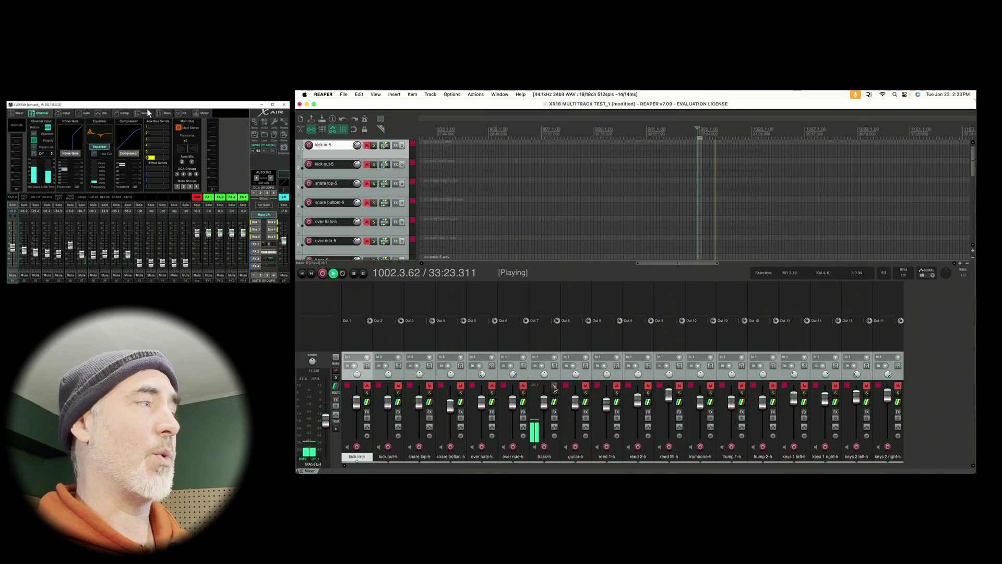
pyautogui.click(586, 385)
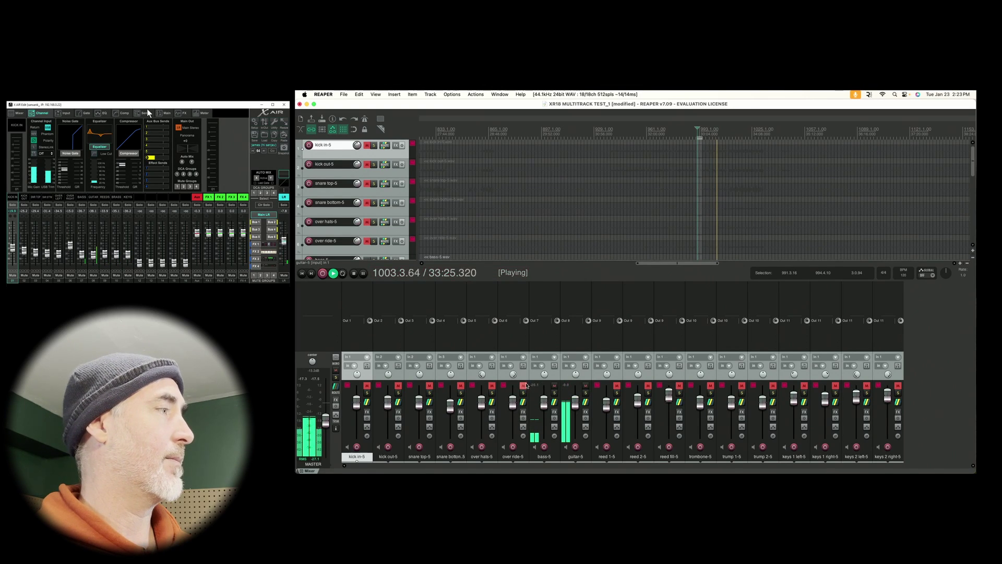
pyautogui.click(523, 385)
pyautogui.click(460, 385)
pyautogui.click(429, 385)
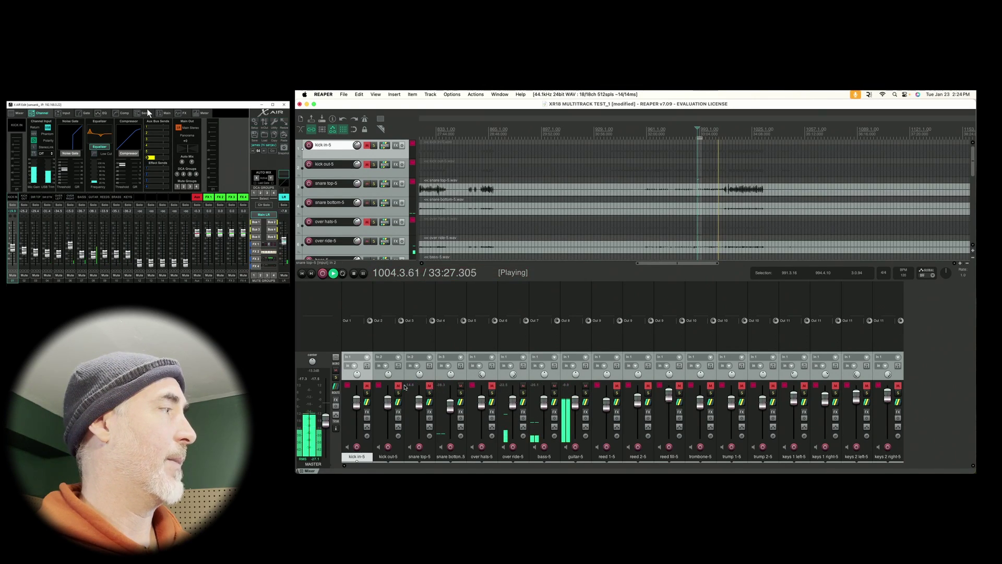
# Step: Unmute the kick out-5 and kick in-5 tracks and stop playback
pyautogui.click(398, 386)
pyautogui.click(367, 385)
pyautogui.press('super+space')
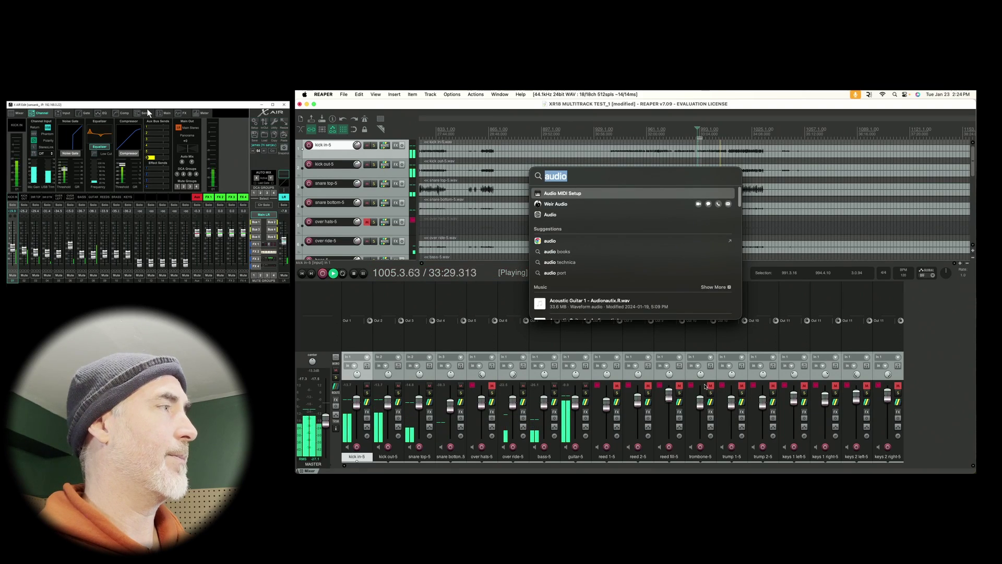
pyautogui.press('Escape')
pyautogui.press('Escape')
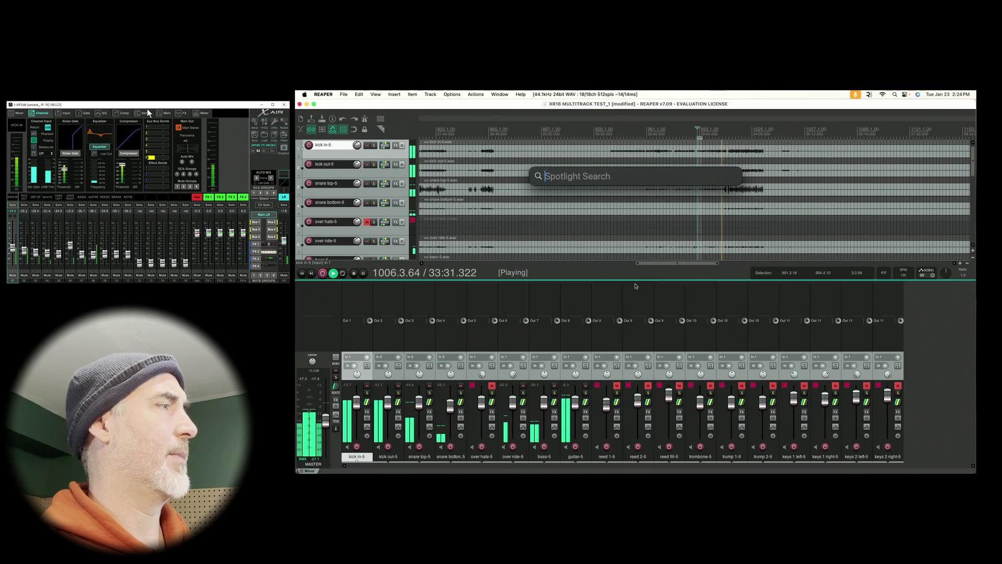
pyautogui.press('space')
# Step: Unmute the reed 1, reed fill, trombone, trump 1, trump 2 and keys 1 left tracks
pyautogui.click(617, 385)
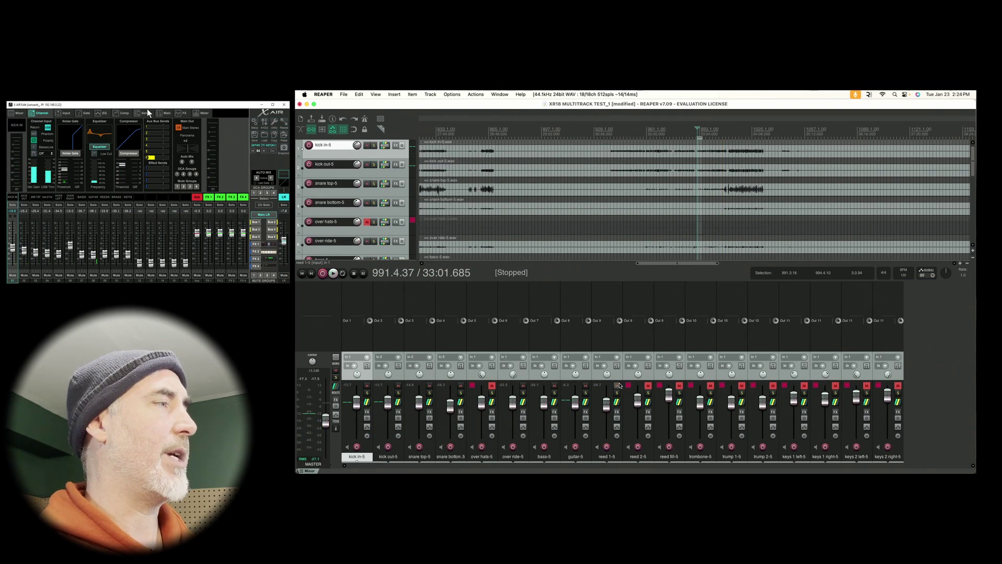
pyautogui.click(679, 386)
pyautogui.click(711, 386)
pyautogui.click(742, 385)
pyautogui.click(773, 385)
pyautogui.click(805, 385)
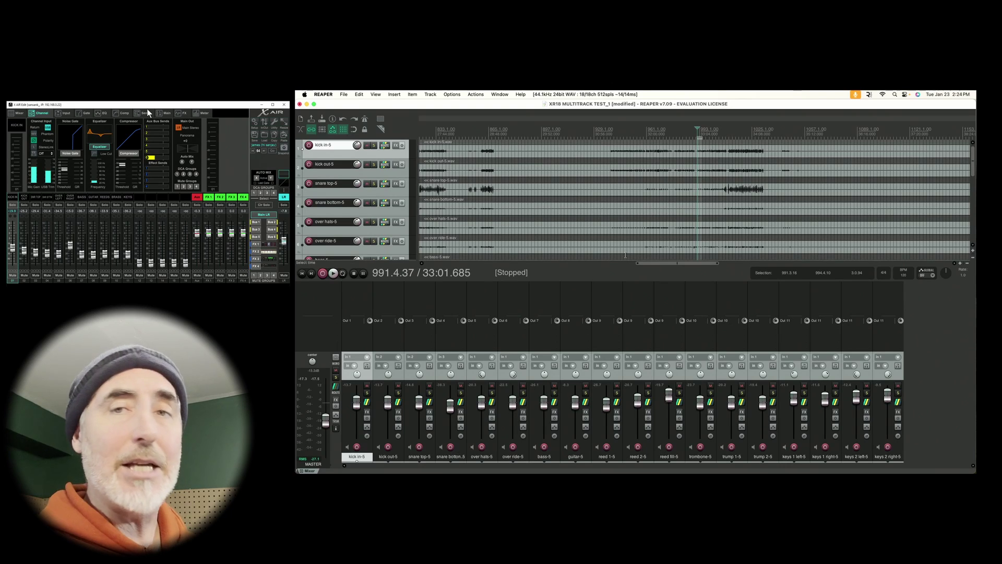
# Step: Place the edit cursor at 1961.4.62 in the empty space after the songs
pyautogui.scroll(-2, 753, 179)
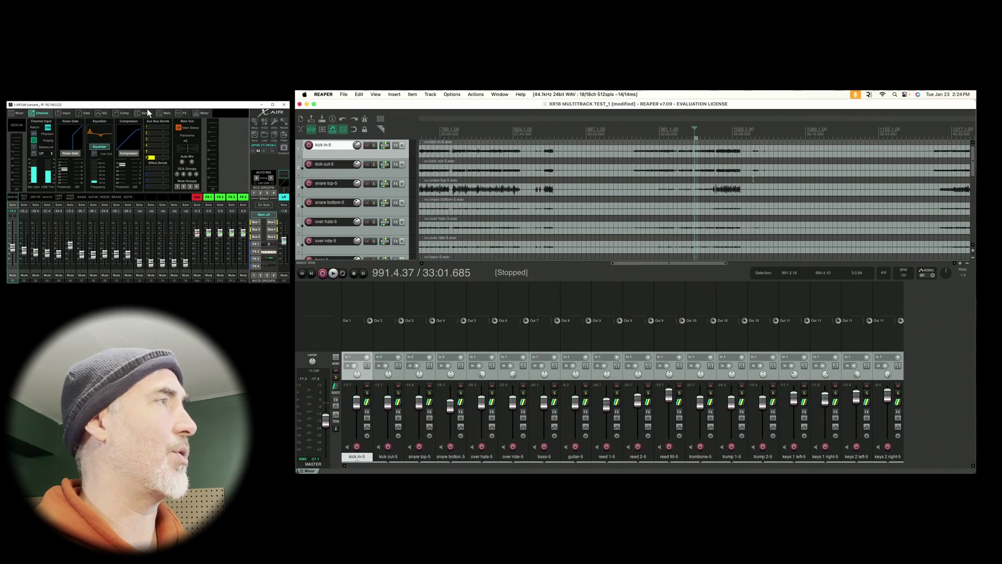
pyautogui.scroll(-8, 754, 179)
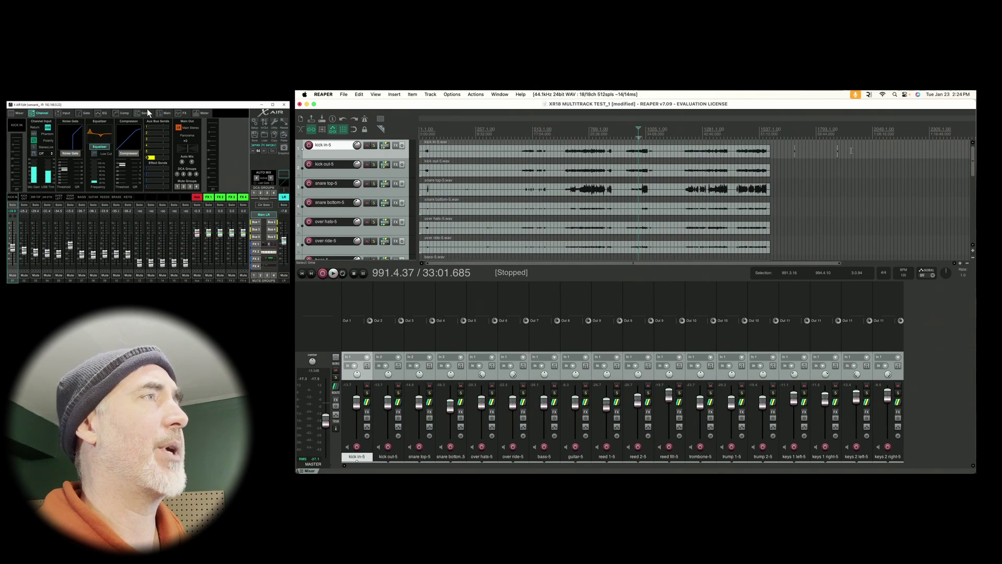
pyautogui.click(853, 149)
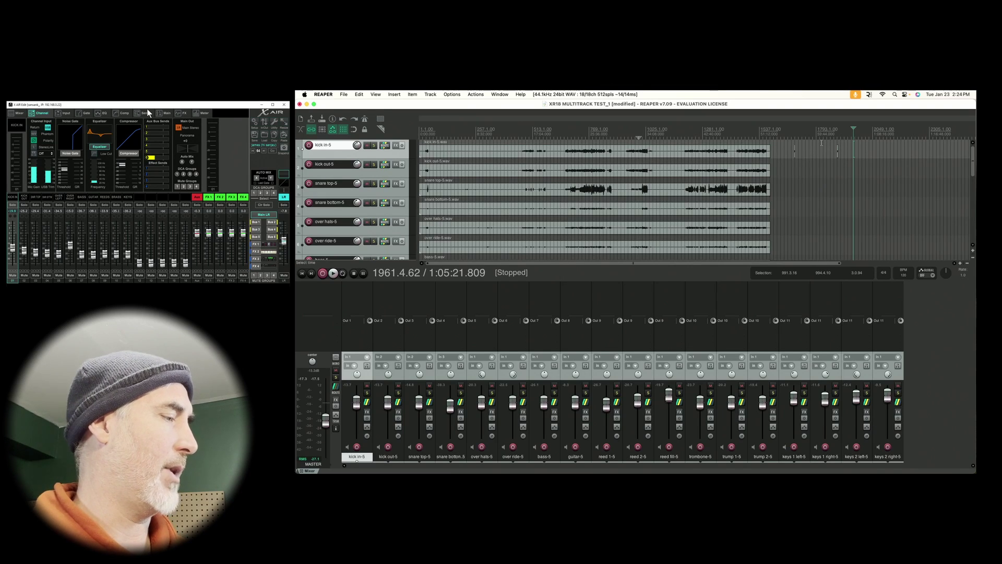
pyautogui.scroll(10, 821, 142)
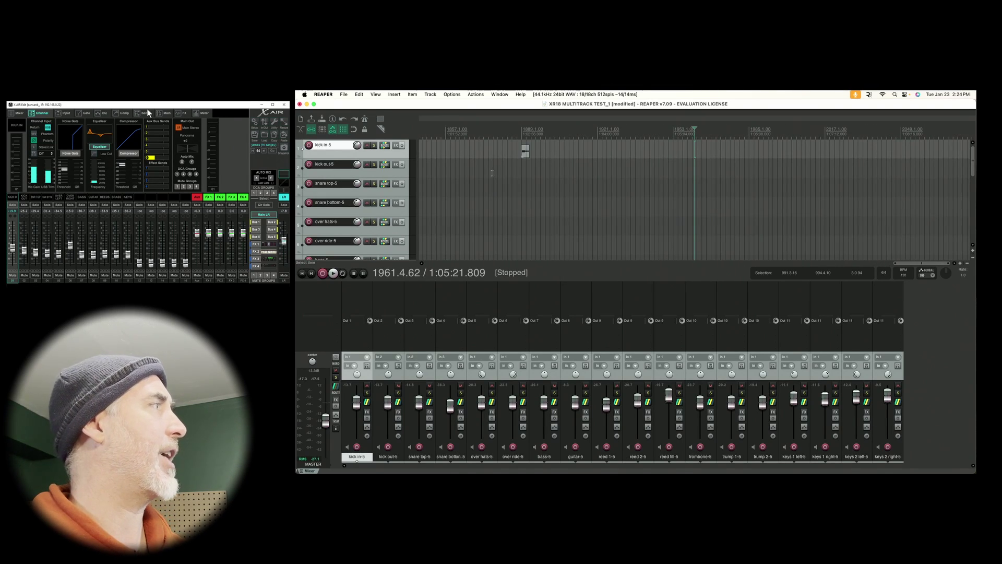
# Step: Keep kick in-5 on input In 1, record-arm it, and turn on record monitoring
pyautogui.click(368, 358)
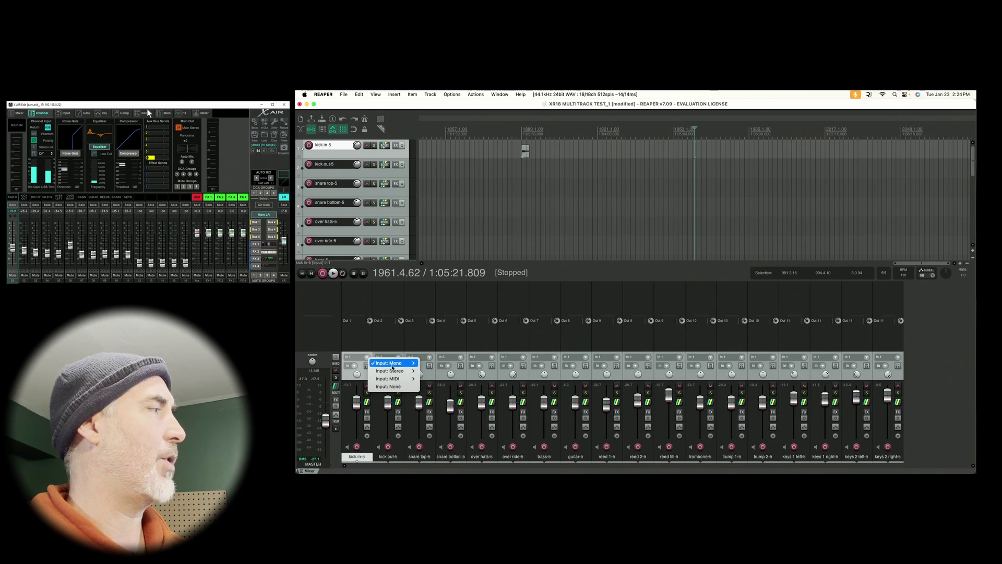
pyautogui.click(355, 342)
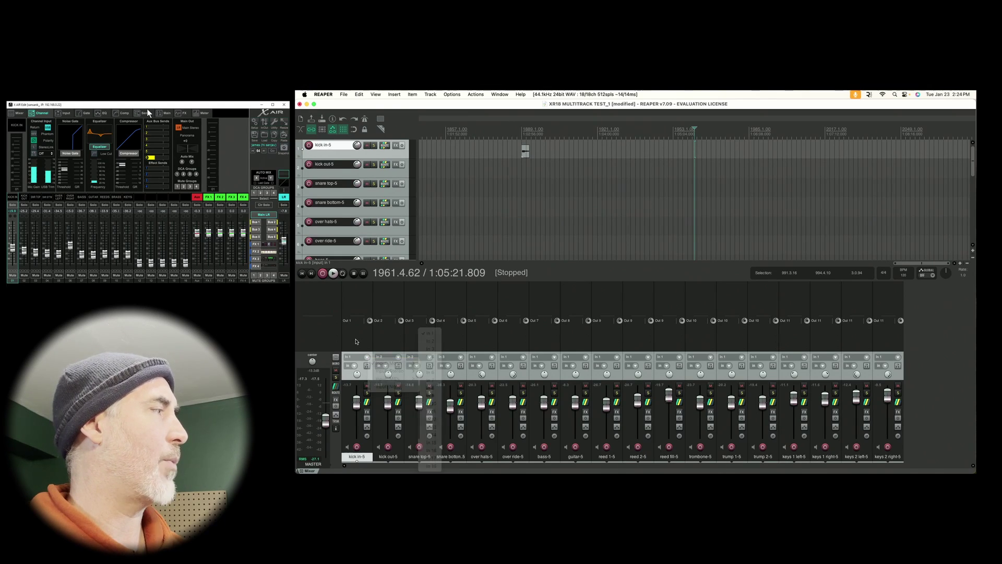
pyautogui.click(357, 447)
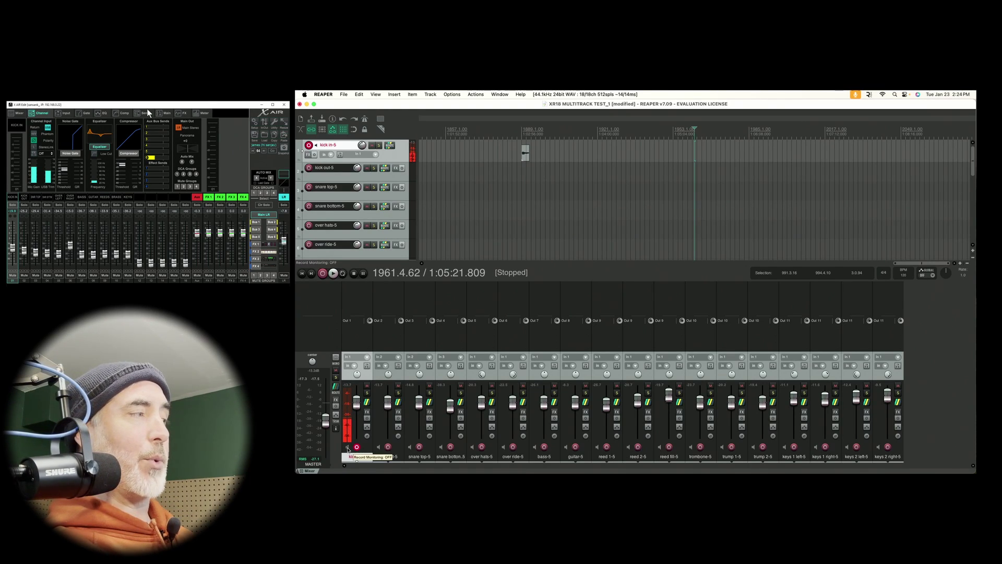
pyautogui.click(348, 448)
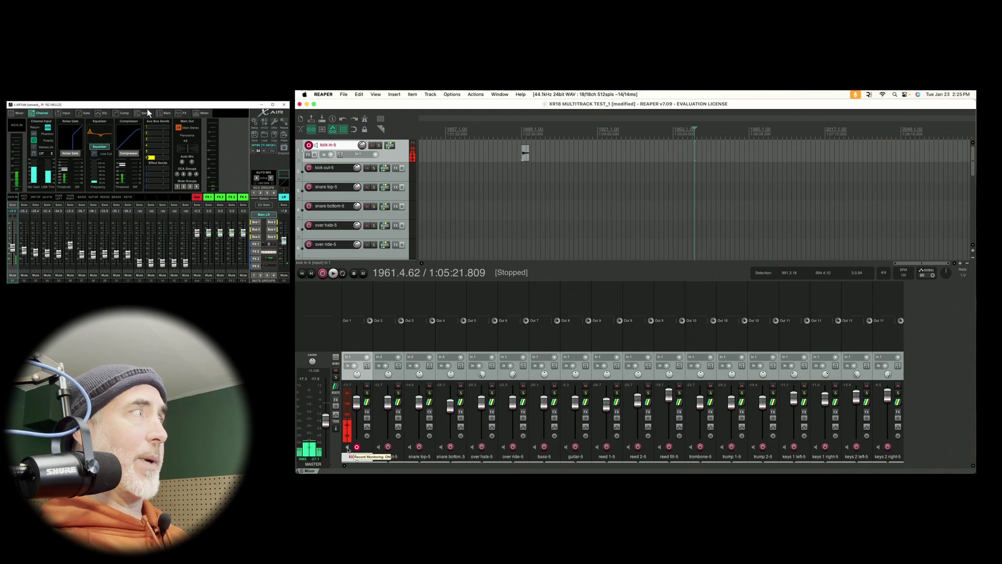
# Step: Record a short mic take on kick in-5, stop, and keep the new take
pyautogui.click(322, 274)
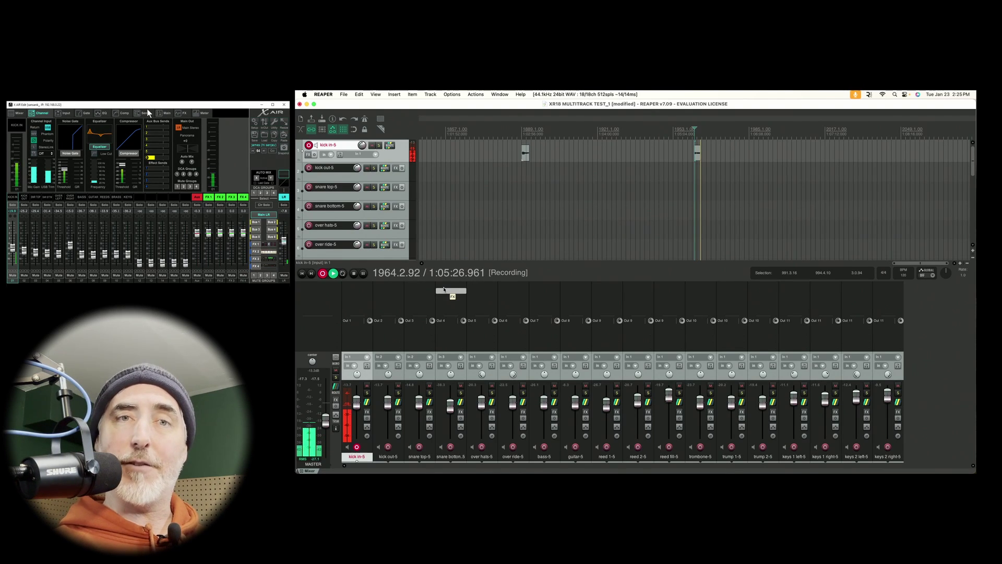
pyautogui.press('space')
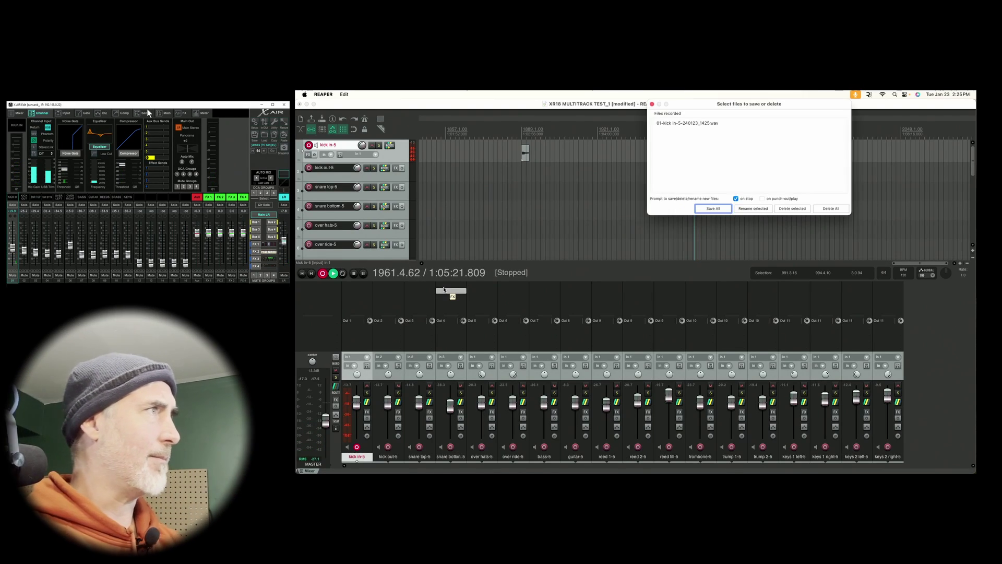
pyautogui.click(652, 104)
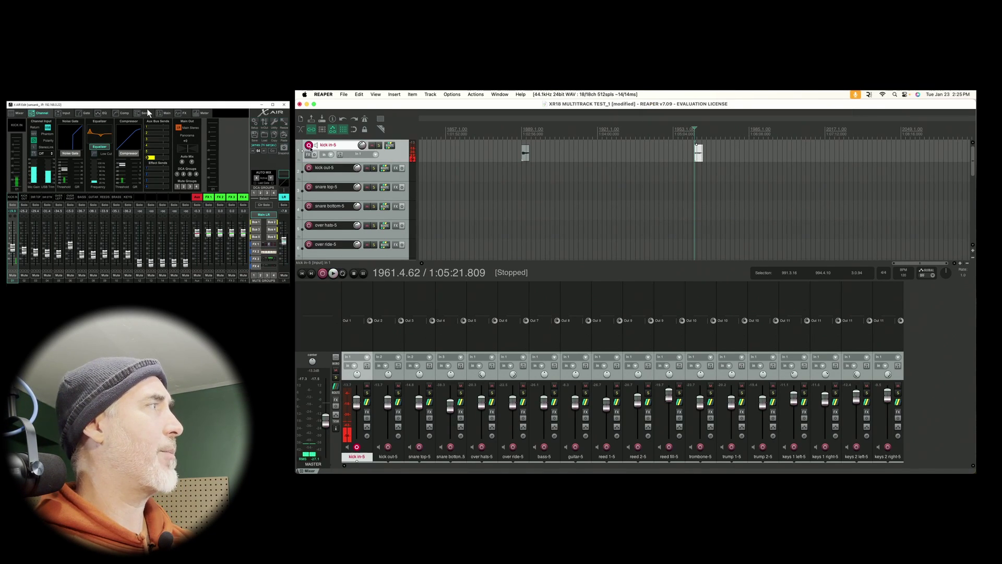
# Step: Disarm kick in-5, then play the new take from 1961.4.62, stop, and replay it
pyautogui.click(309, 145)
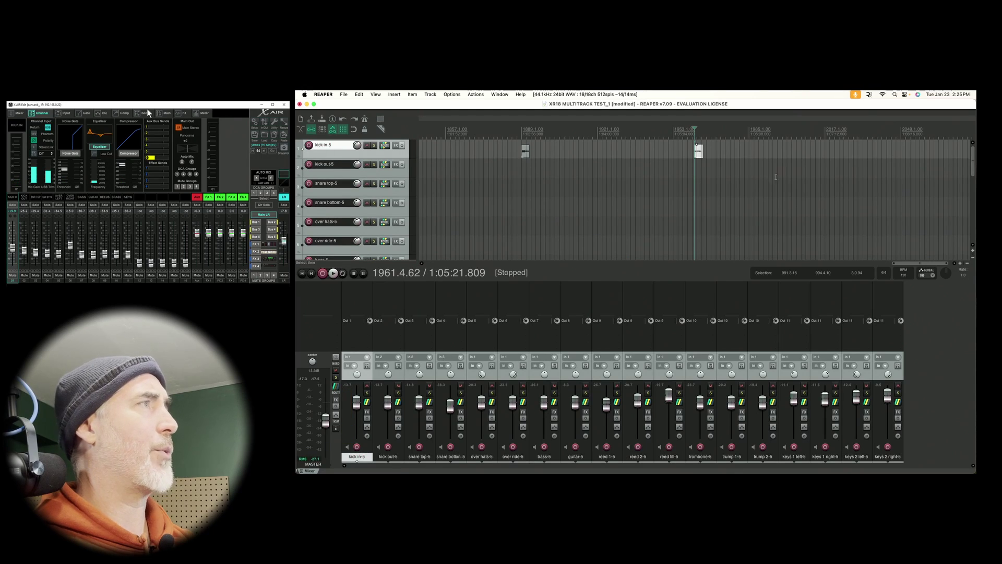
pyautogui.press('space')
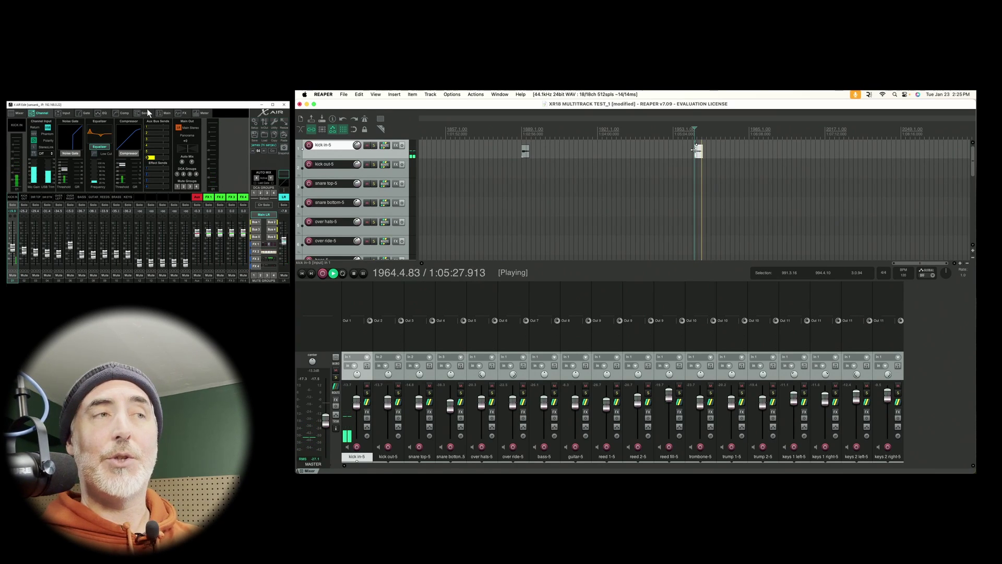
pyautogui.press('space')
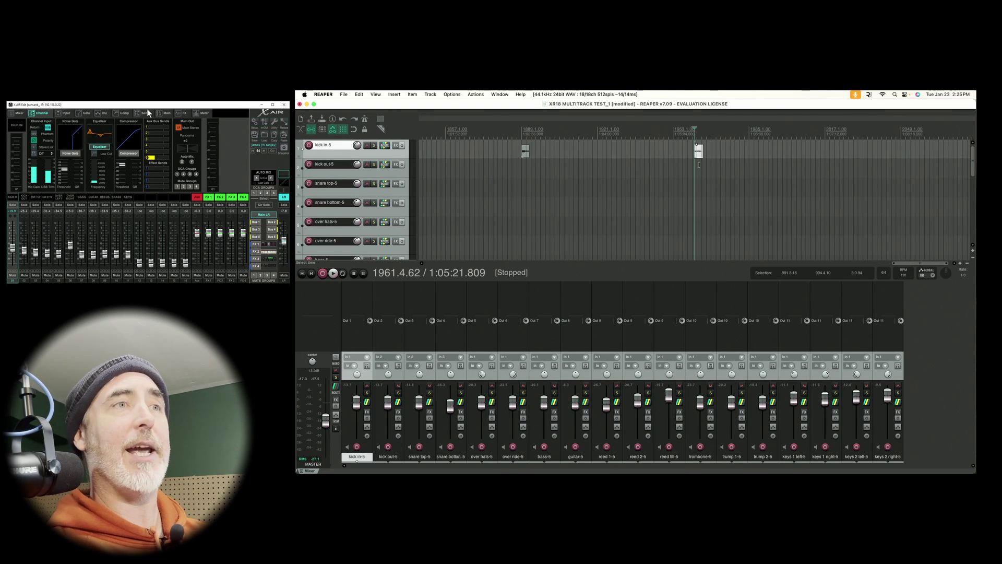
pyautogui.press('space')
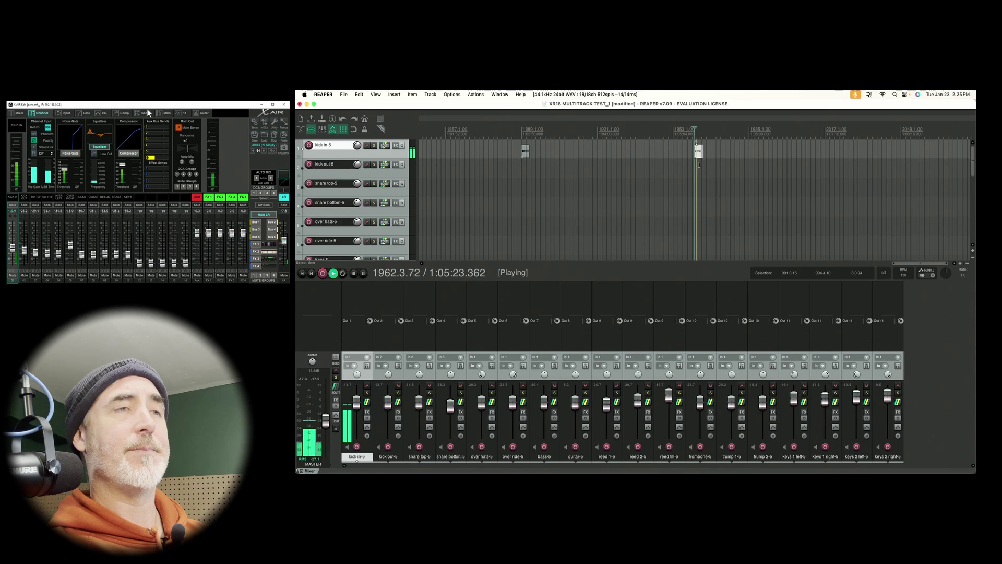